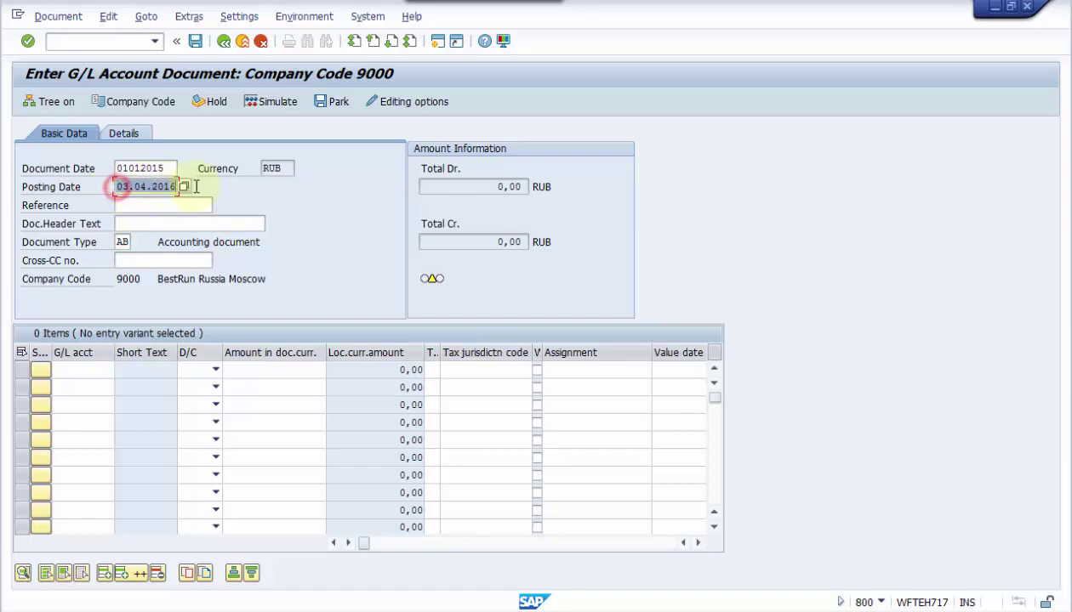
- Replace the document's posting date with 01012015
key("Delete")
key("Delete")
key("Delete")
key("Delete")
key("Delete")
key("Delete")
key("Delete")
key("Delete")
key("Delete")
key("Delete")
left_click(148, 205)
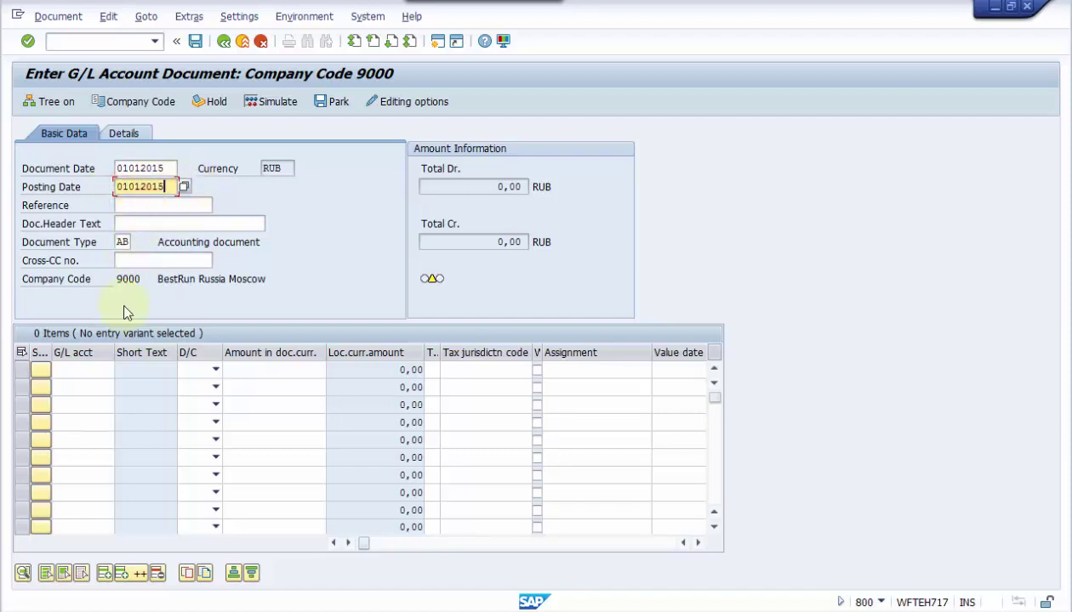
- Enter G/L account 35000900 in the first line item and INITIAL0 in the second
left_click(105, 367)
key("Delete")
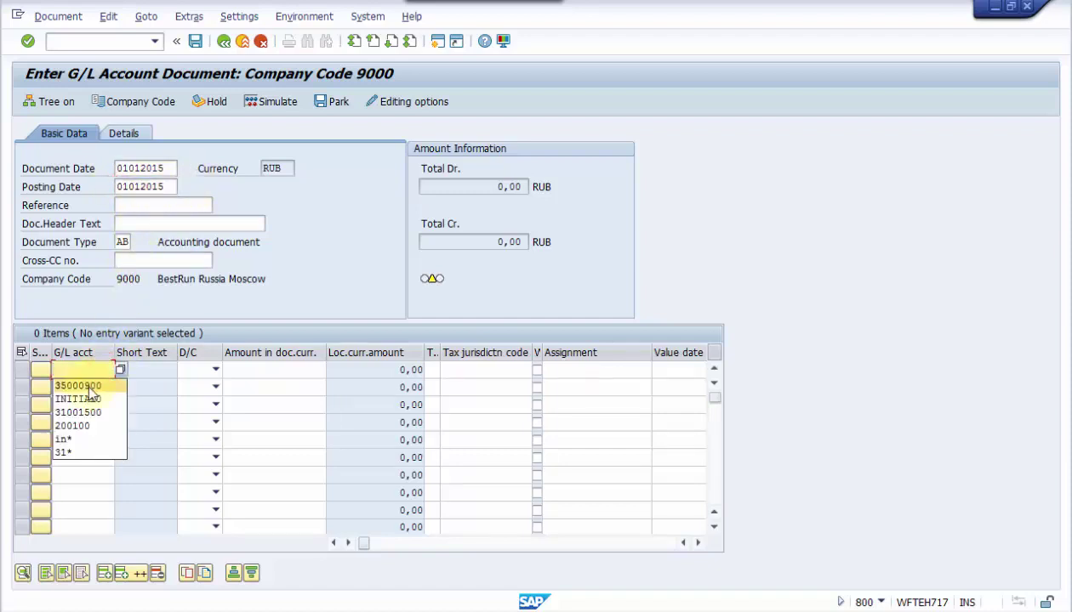
left_click(89, 382)
left_click(87, 389)
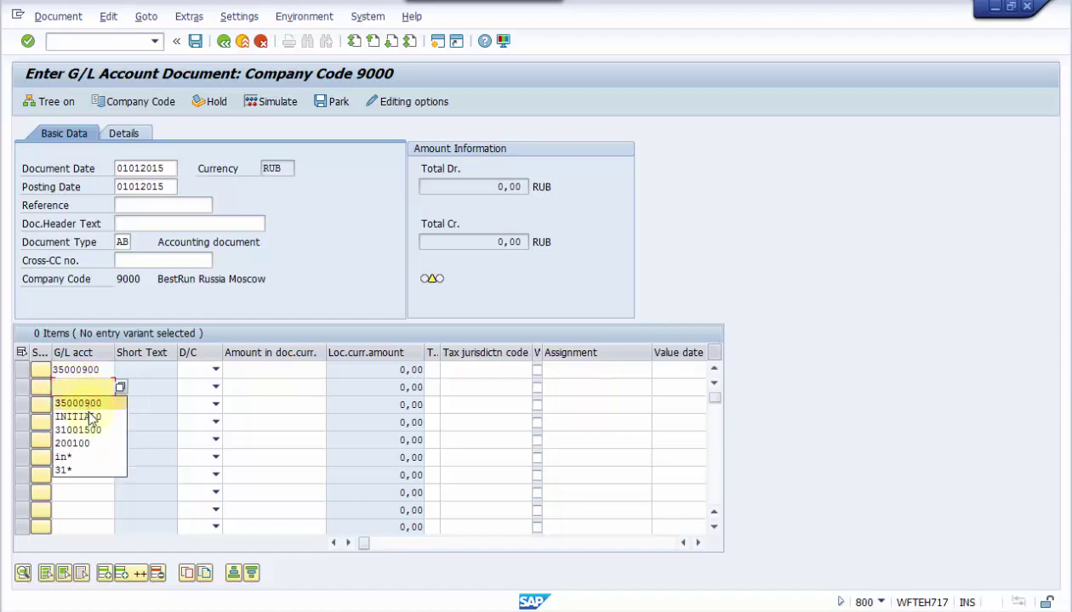
left_click(88, 414)
- Mark the 35000900 line as debit and the INITIAL0 line as credit
left_click(212, 370)
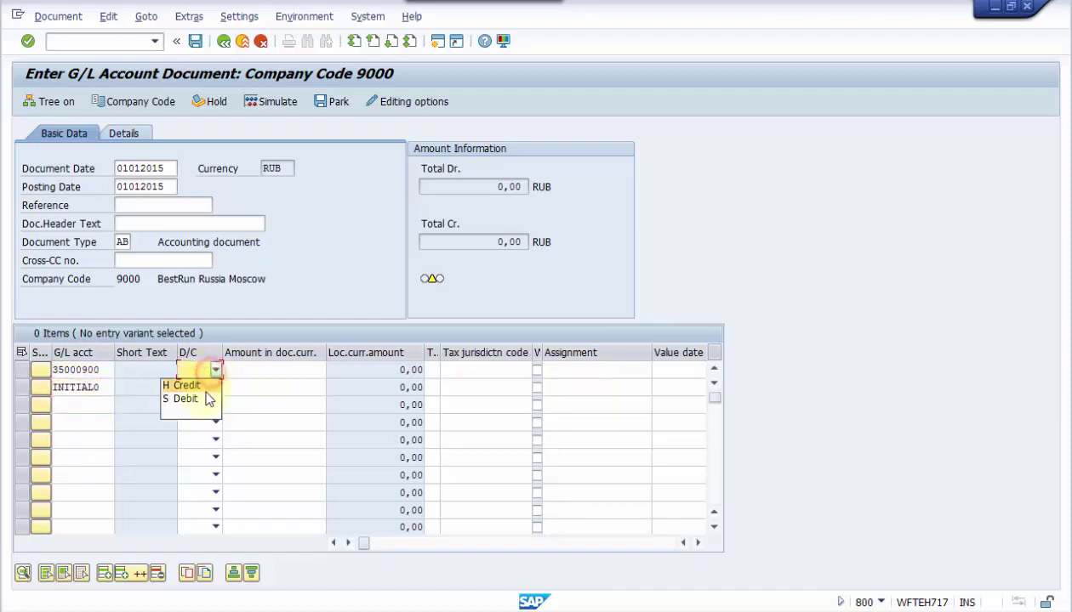
left_click(213, 394)
left_click(212, 393)
left_click(206, 402)
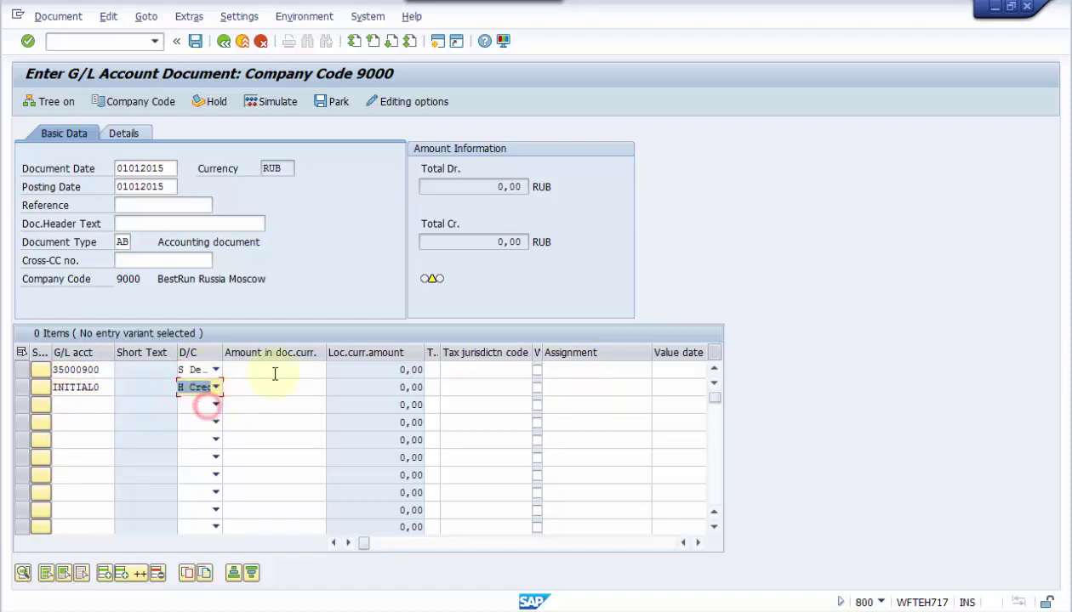
- Enter a document currency amount of 300 on both the debit and the credit line
left_click(288, 371)
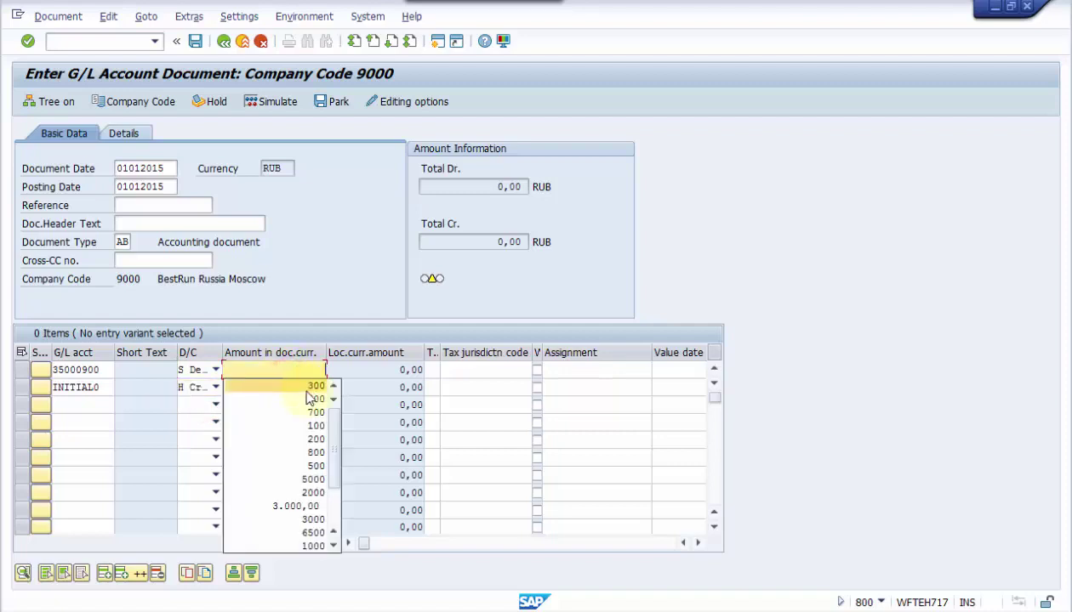
left_click(307, 388)
left_click(307, 389)
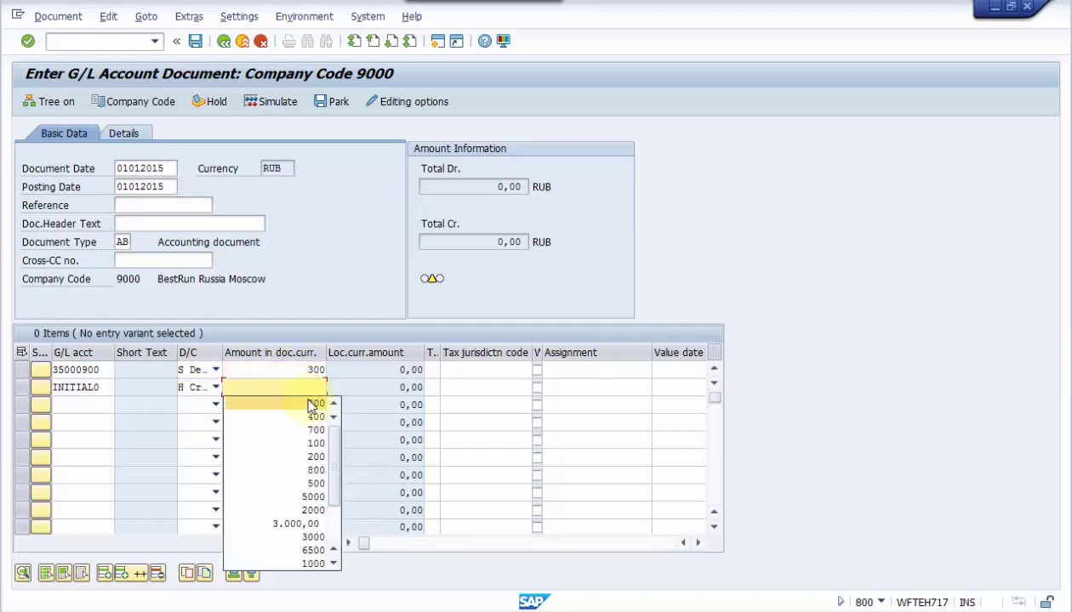
left_click(311, 405)
- Assign cost center 3150 to the debit line for account 35000900
left_click_drag(360, 545, 392, 548)
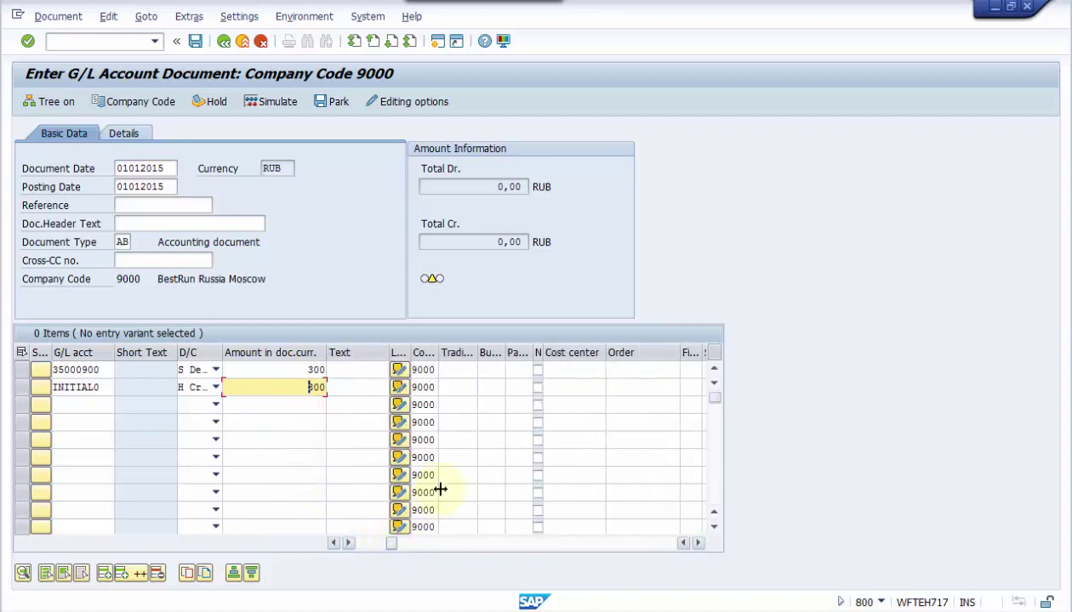
left_click(561, 370)
left_click(558, 367)
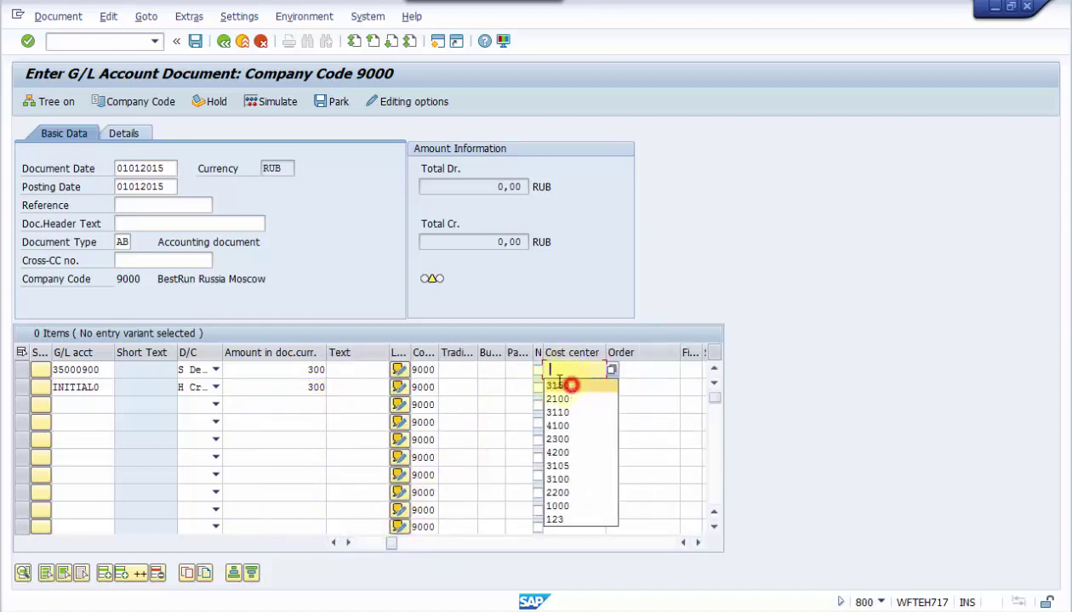
left_click(563, 385)
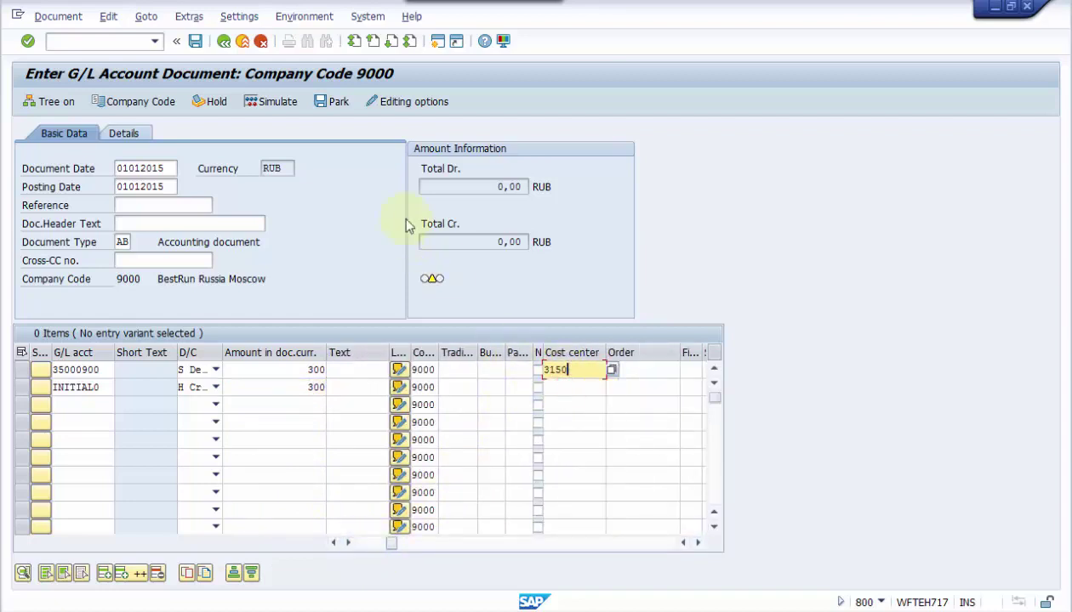
- Try to post the G/L account document, confirming the warnings on the way
left_click(195, 42)
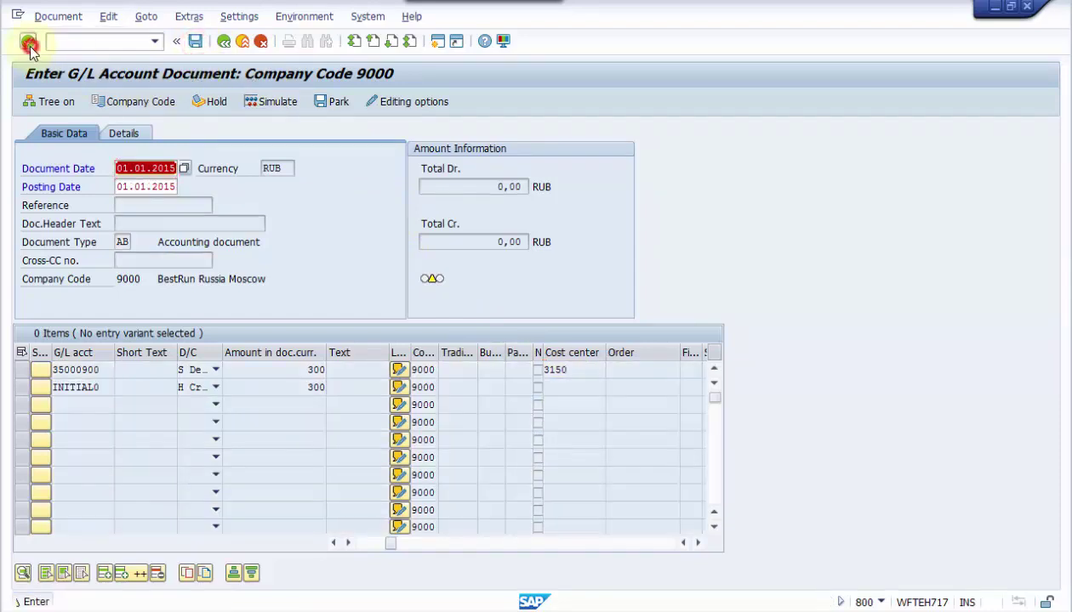
left_click(29, 44)
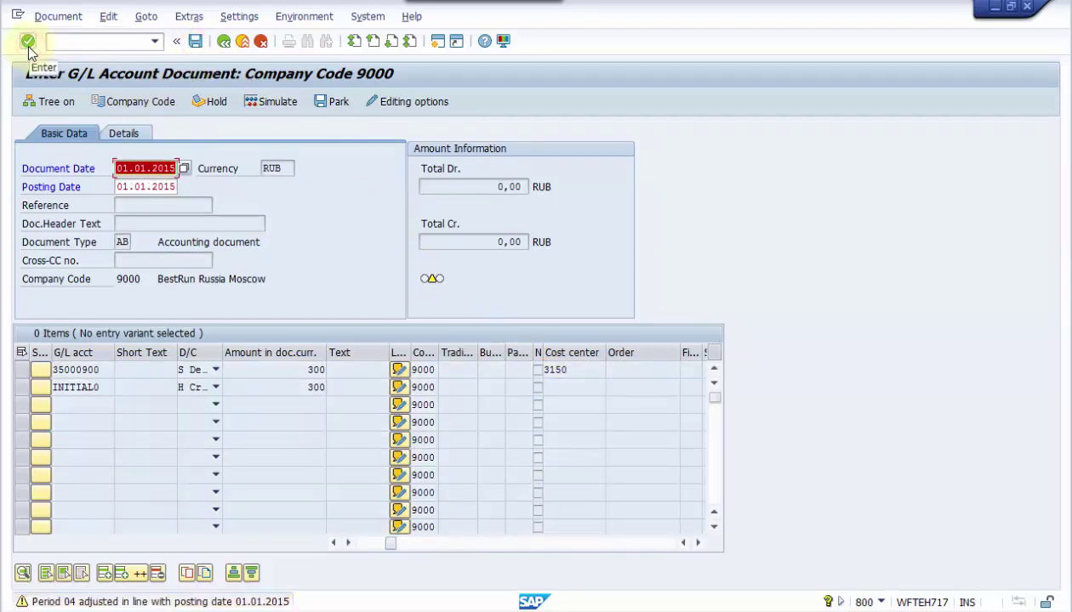
left_click(28, 44)
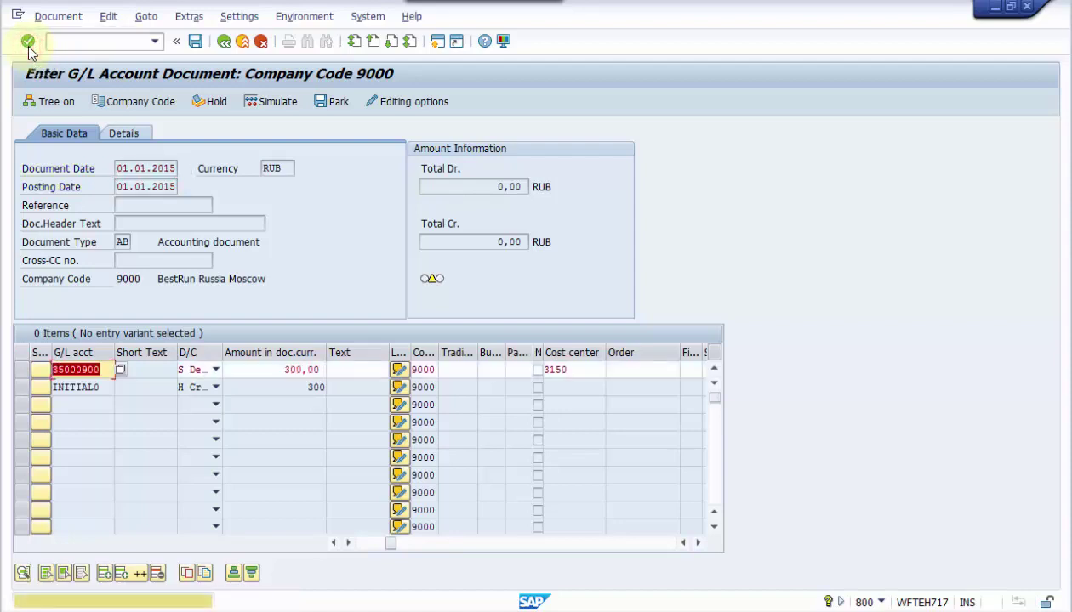
left_click(28, 44)
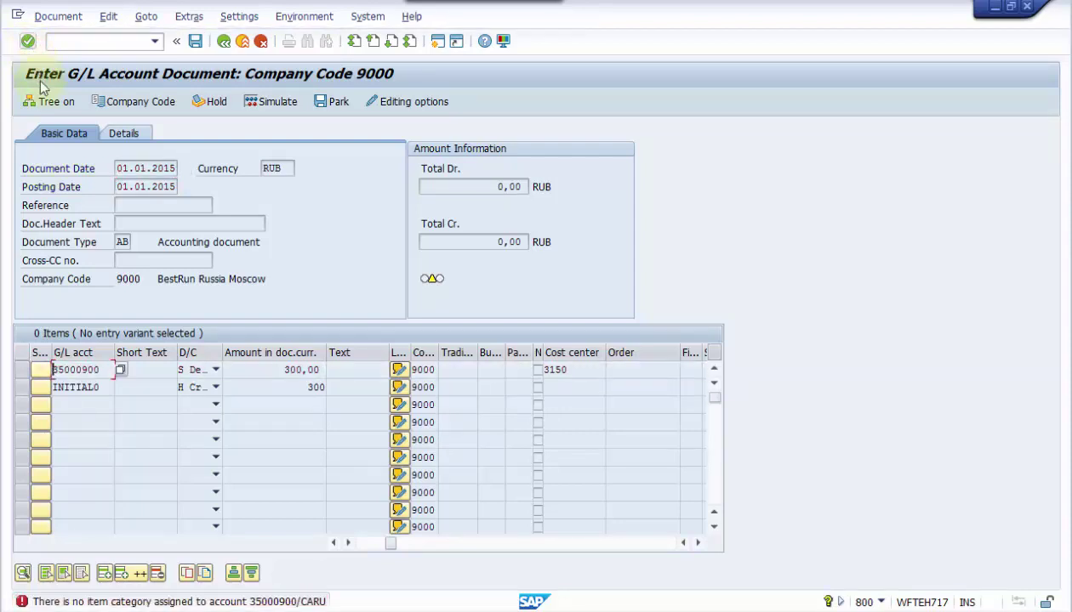
- Read the long text of the posting error, including its message number and diagnosis, and close it
double_click(180, 602)
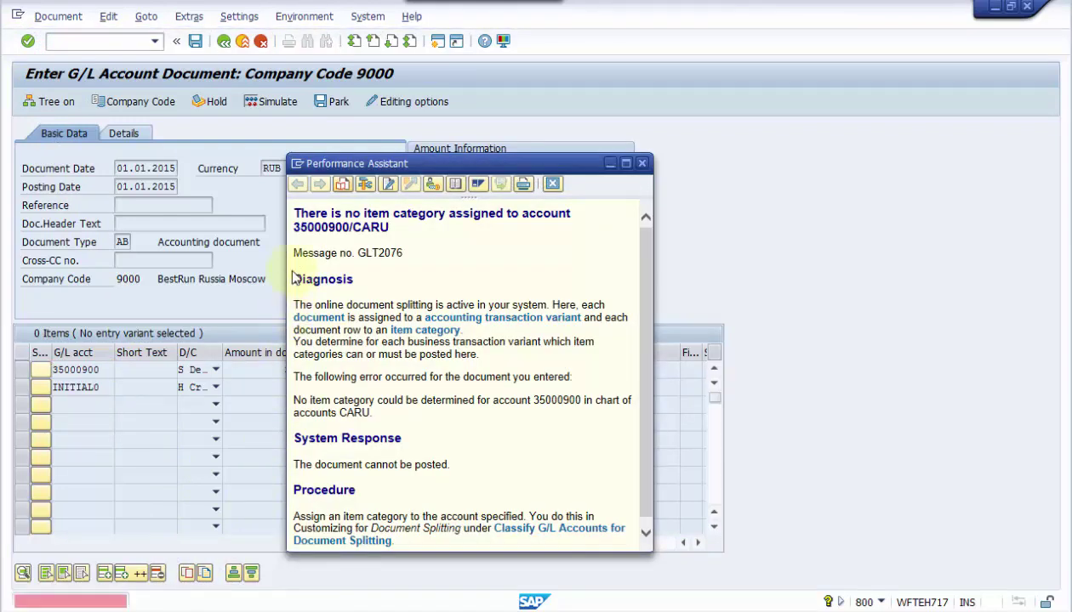
left_click_drag(291, 207, 403, 252)
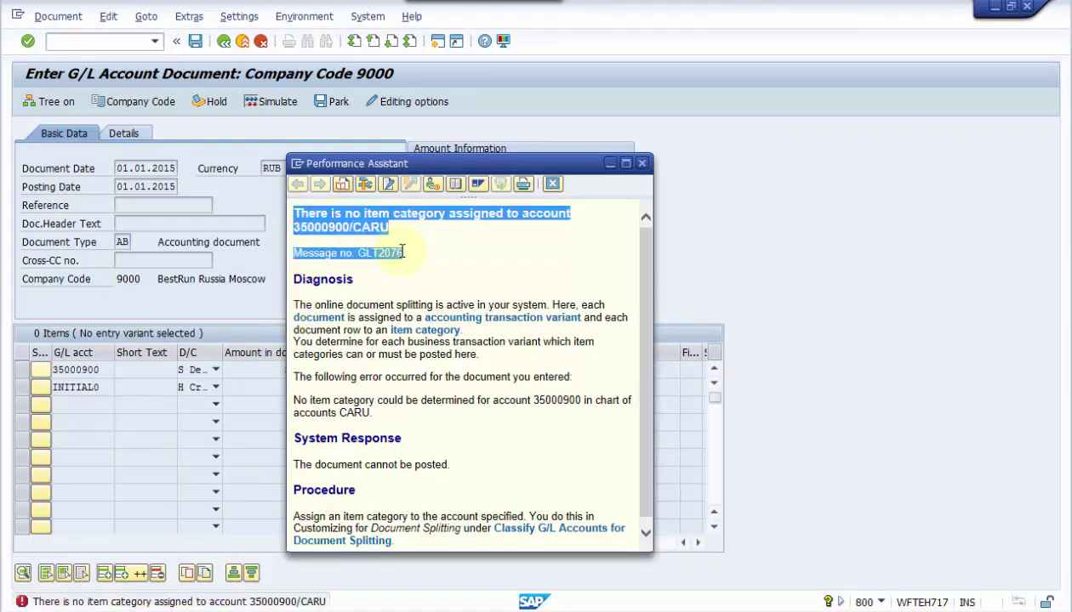
left_click_drag(296, 304, 542, 308)
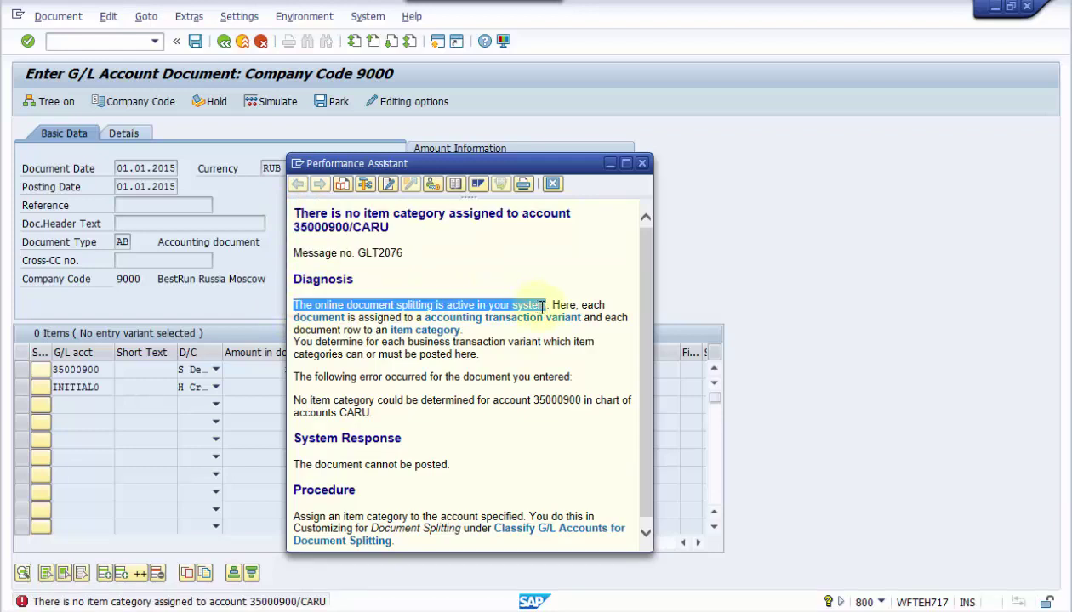
left_click(642, 164)
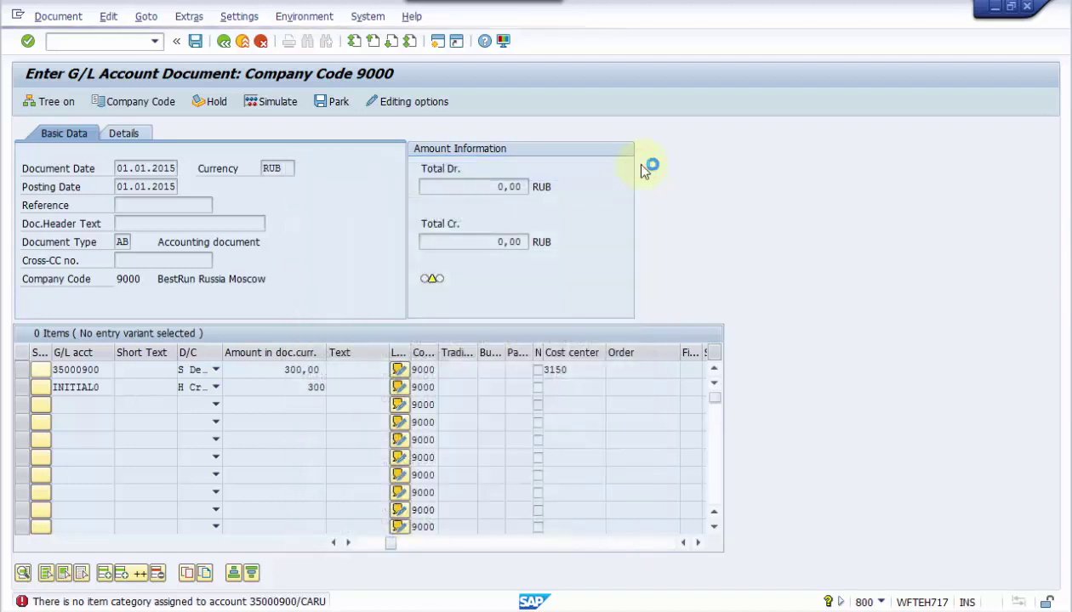
- Open a new session, run transaction spro and display the SAP Reference IMG
left_click(438, 42)
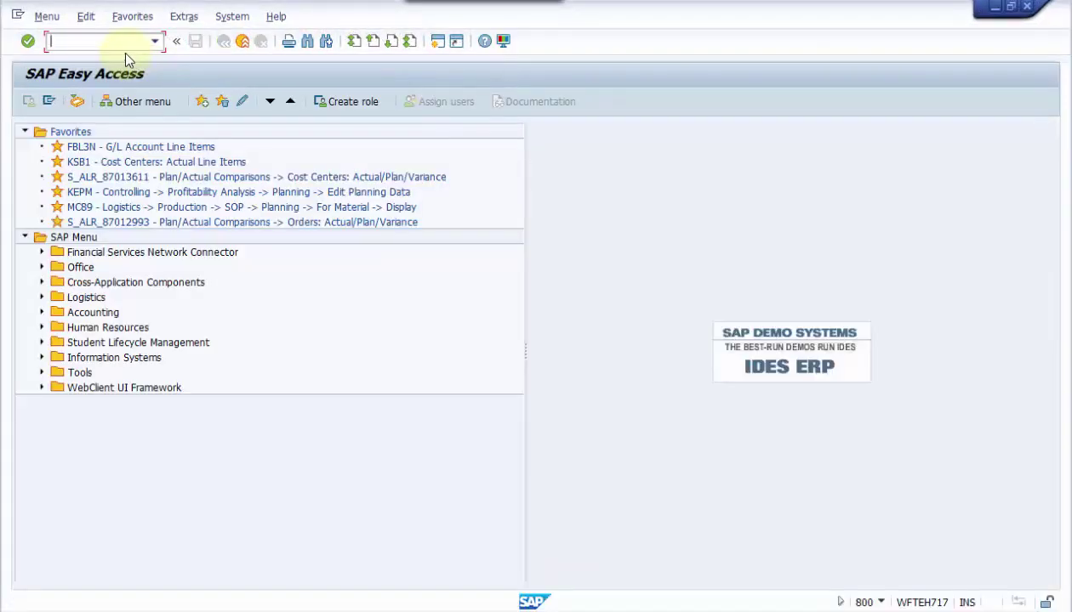
type("spro")
left_click(28, 41)
left_click(68, 103)
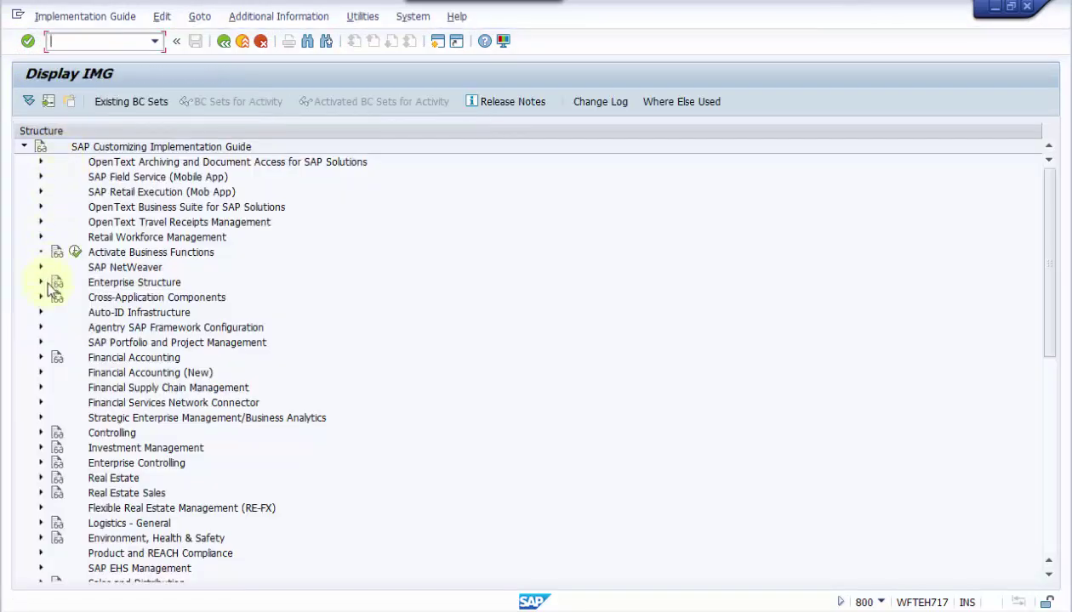
- Launch Classify G/L Accounts for Document Splitting under Financial Accounting (New), General Ledger Accounting (New), Business Transactions, Document Splitting
left_click(40, 370)
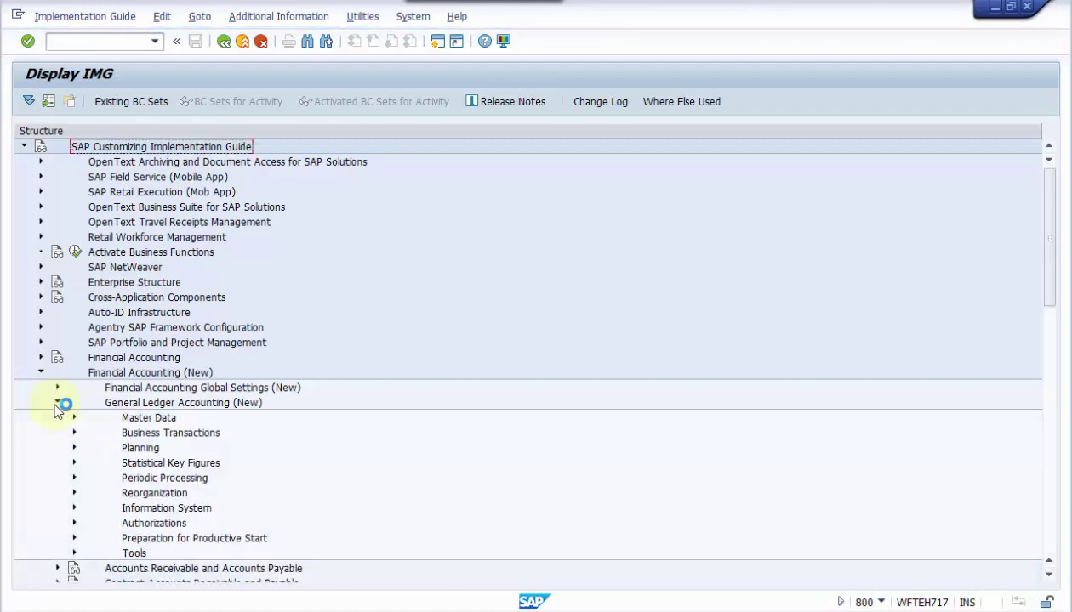
left_click(74, 435)
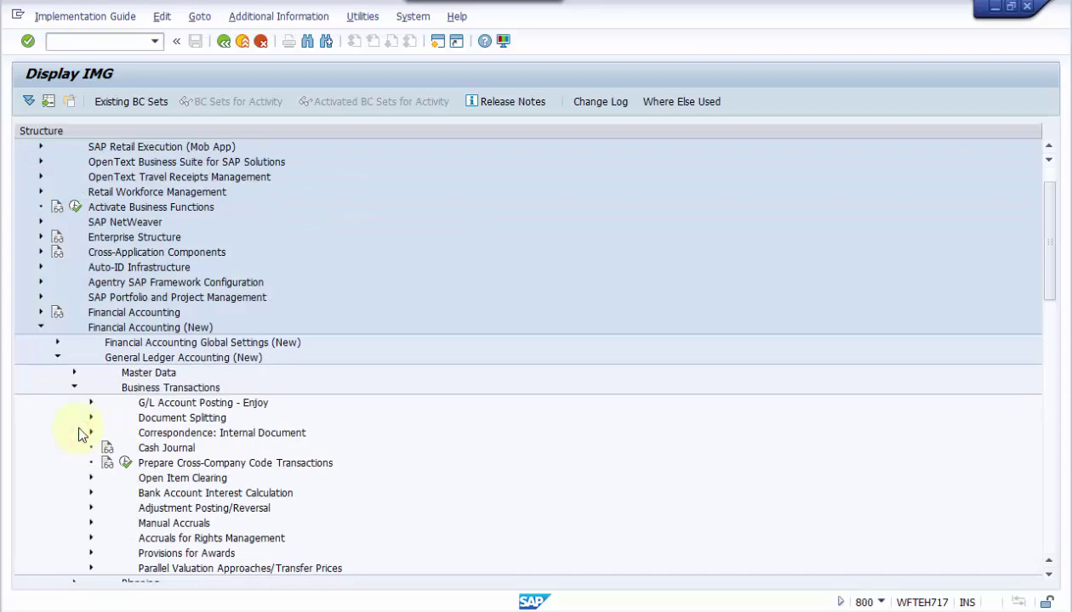
left_click(89, 418)
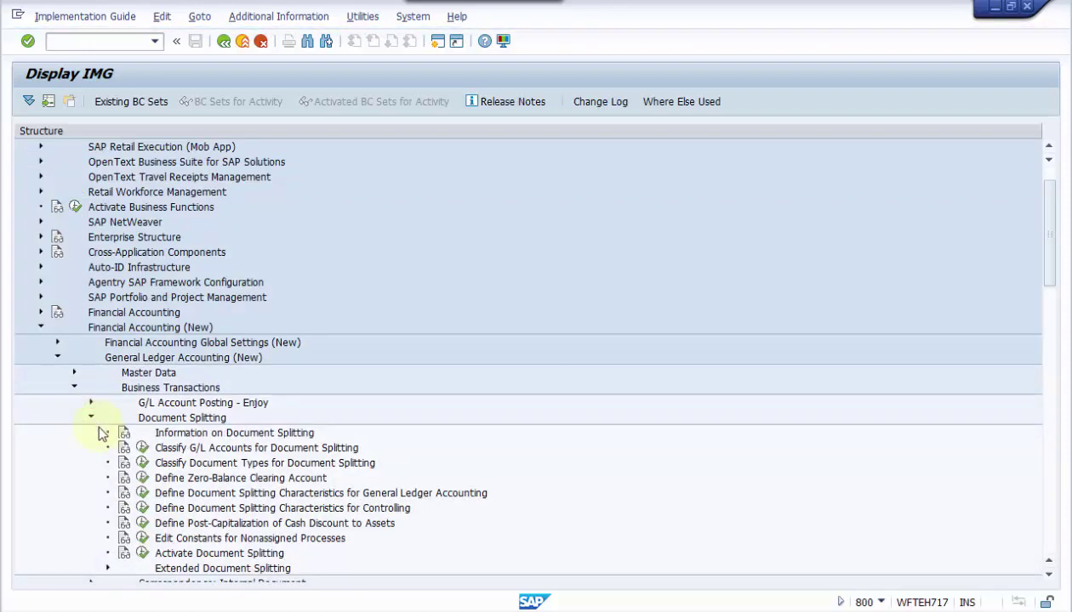
left_click(143, 449)
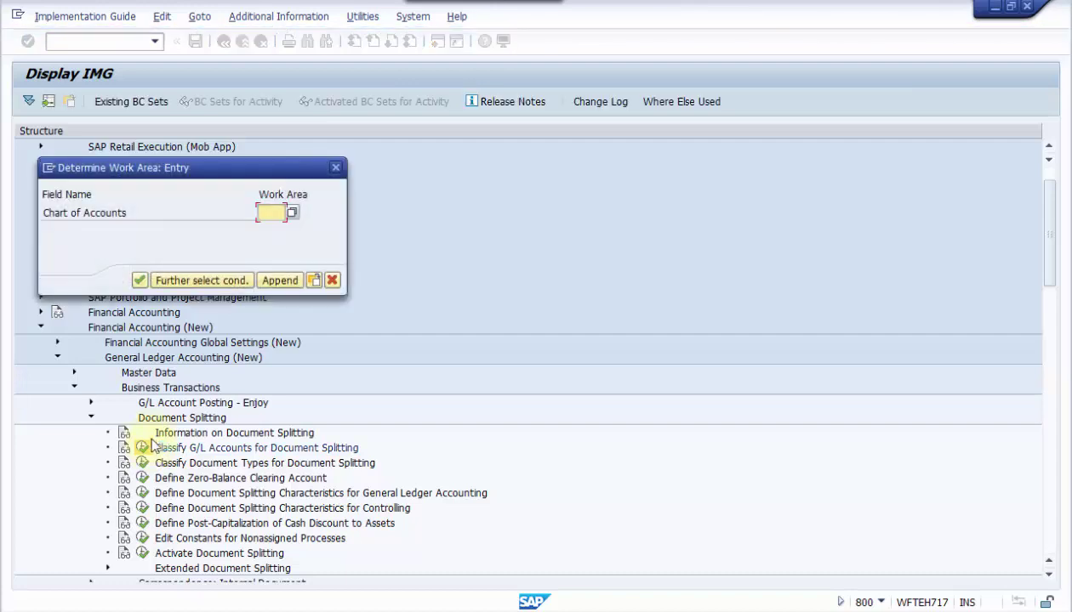
- Enter chart of accounts caru as the work area, copy G/L account 35000900 from the document session, and confirm the work area
type("caru")
mouse_move(426, 608)
left_click(385, 578)
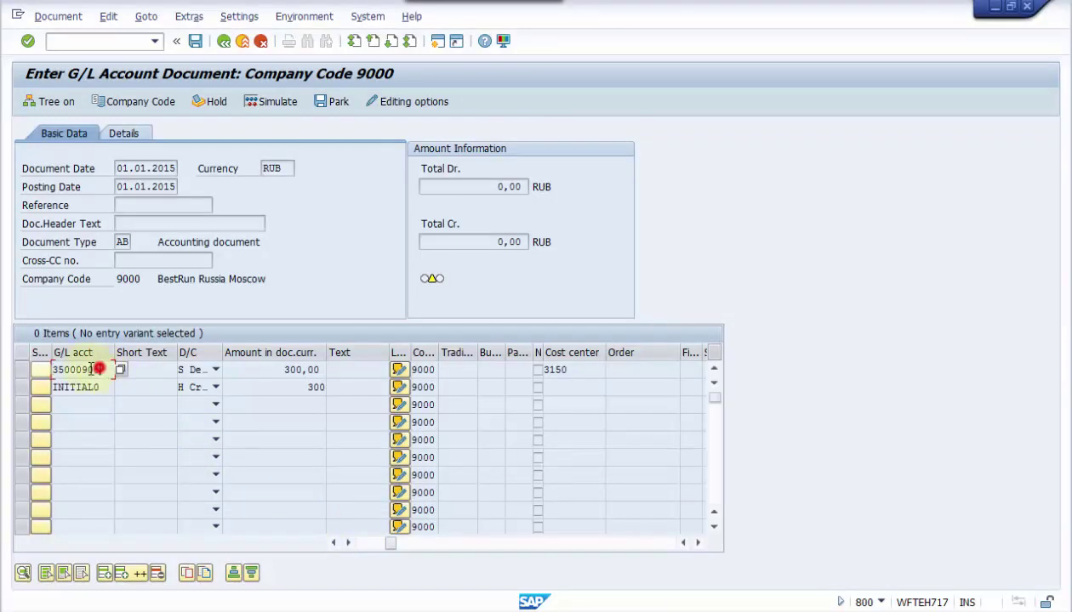
left_click_drag(99, 369, 52, 368)
left_click(52, 369)
mouse_move(413, 604)
left_click(518, 570)
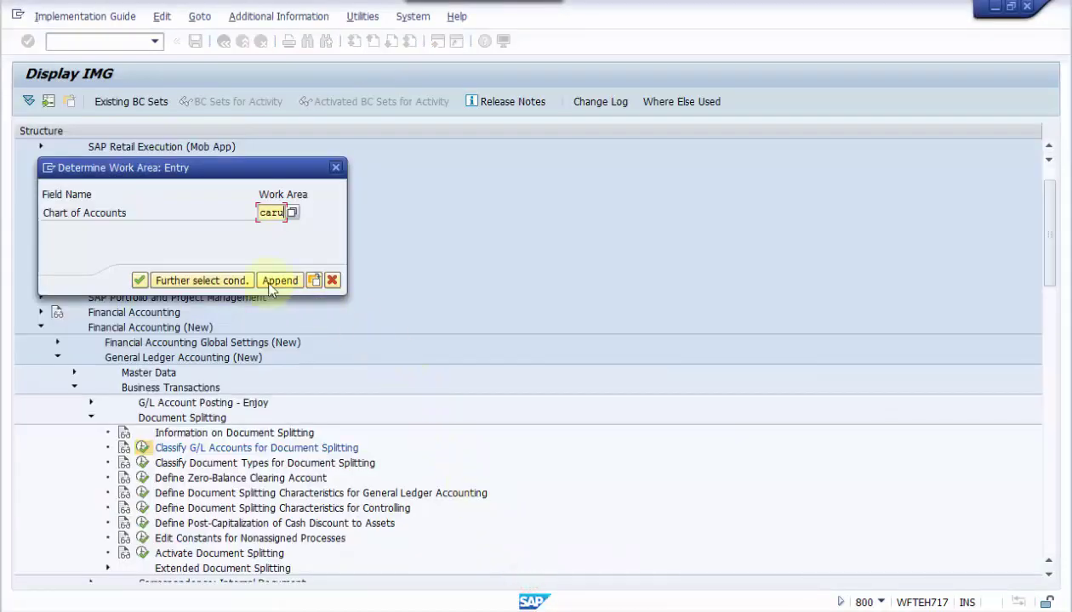
left_click(140, 282)
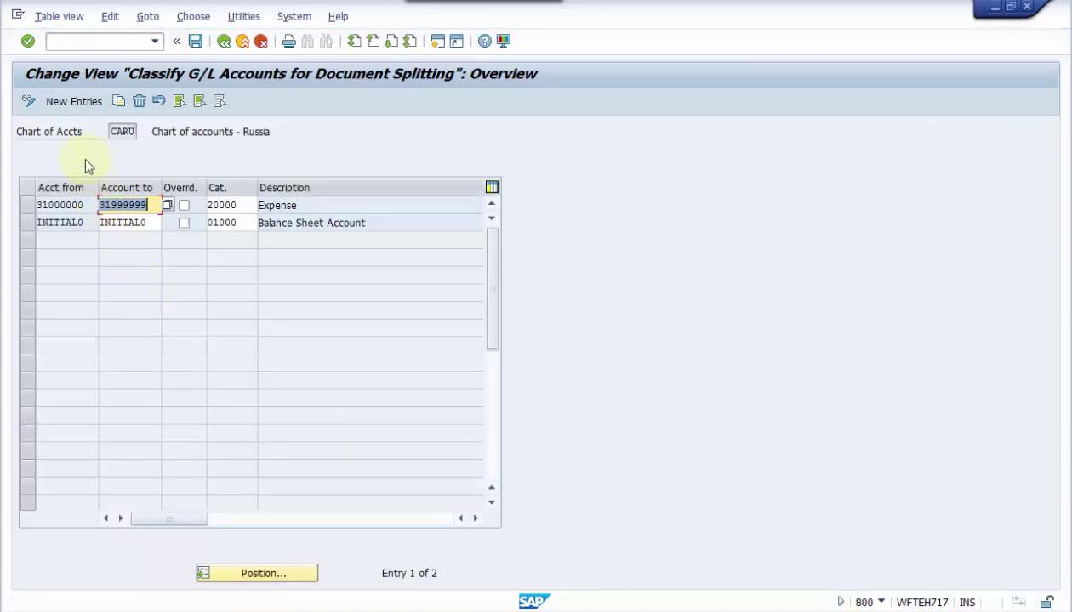
- Add a new entry classifying accounts 35000900 to 35999999 as category 20000 (Expense), and return to the overview
left_click(74, 100)
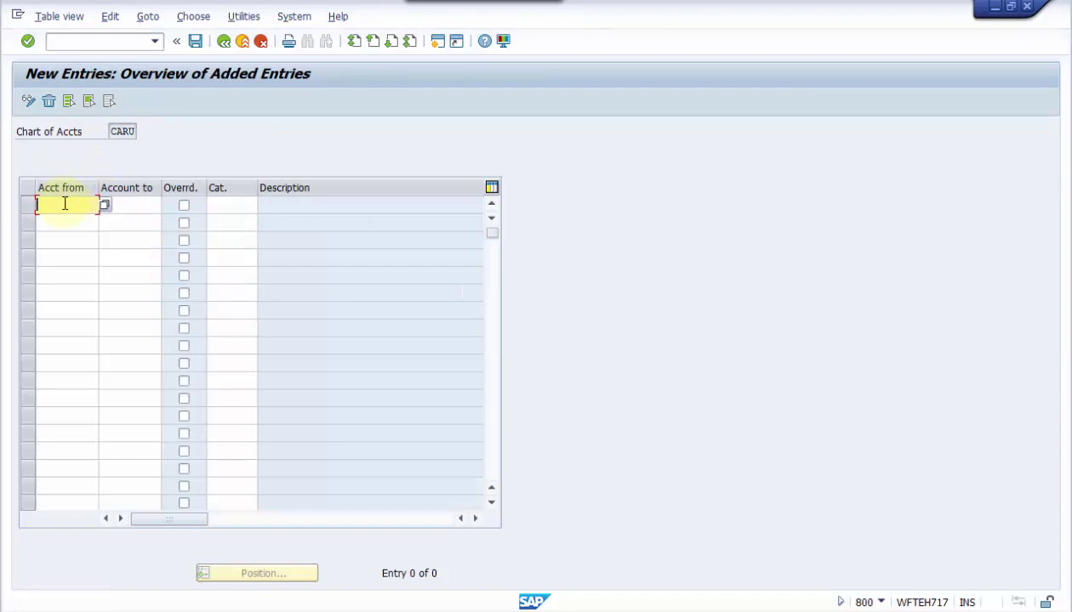
left_click(122, 205)
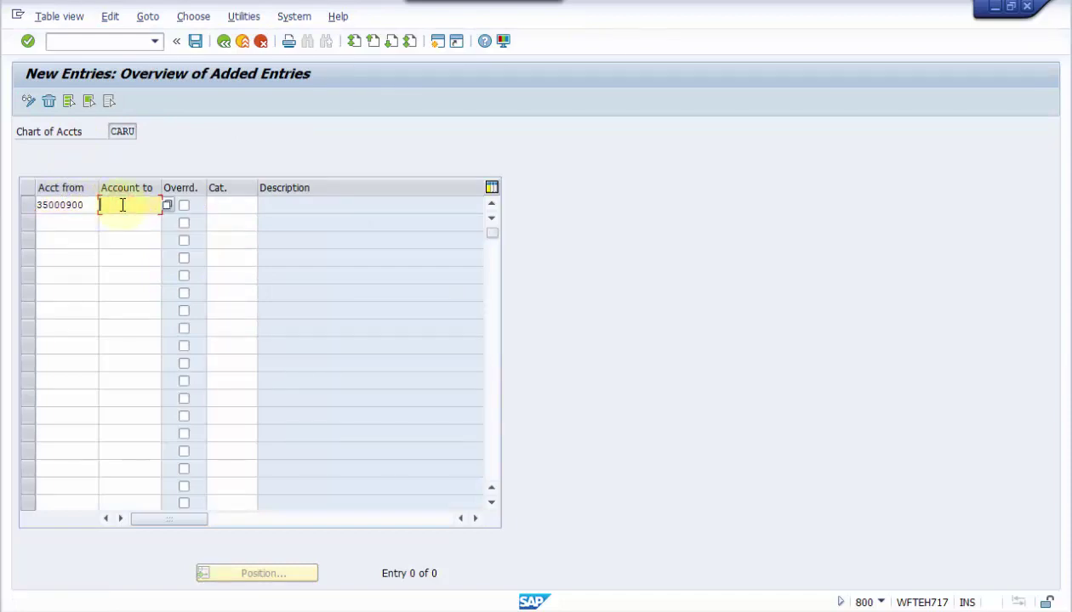
type("35999999")
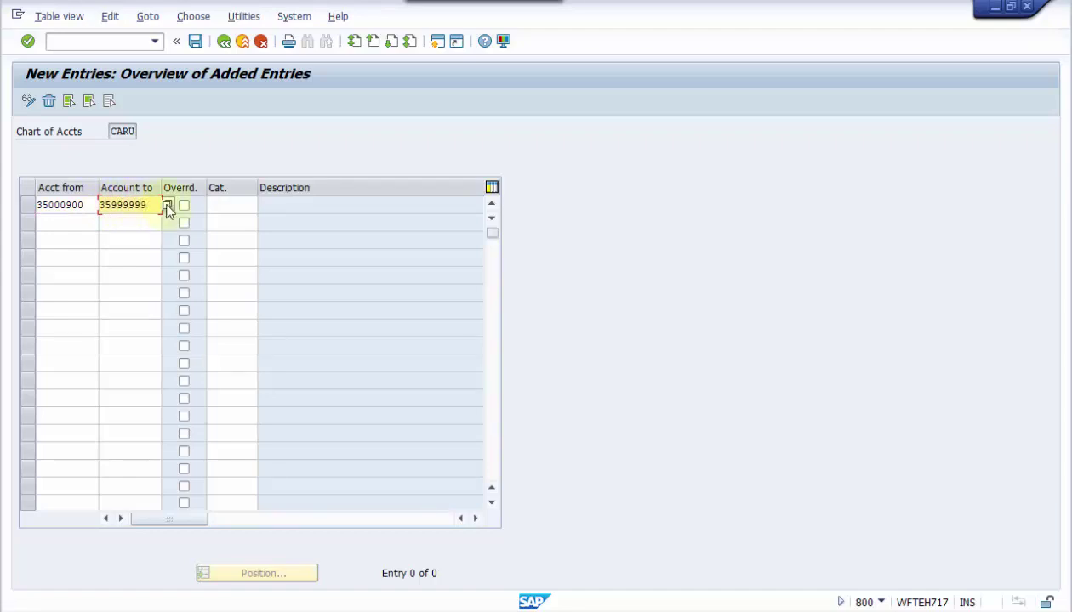
left_click(230, 206)
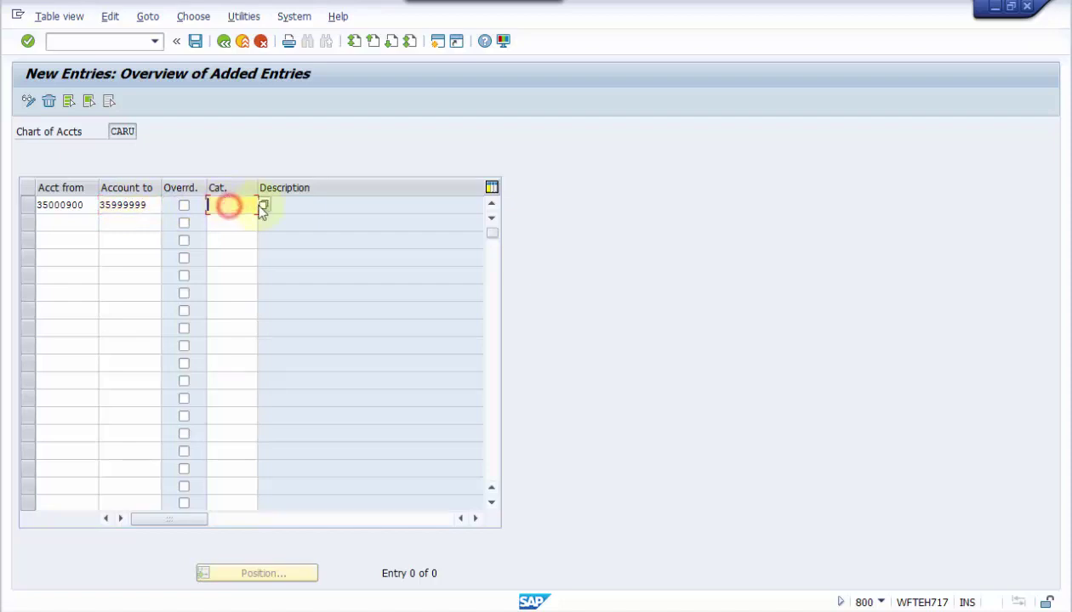
left_click(263, 209)
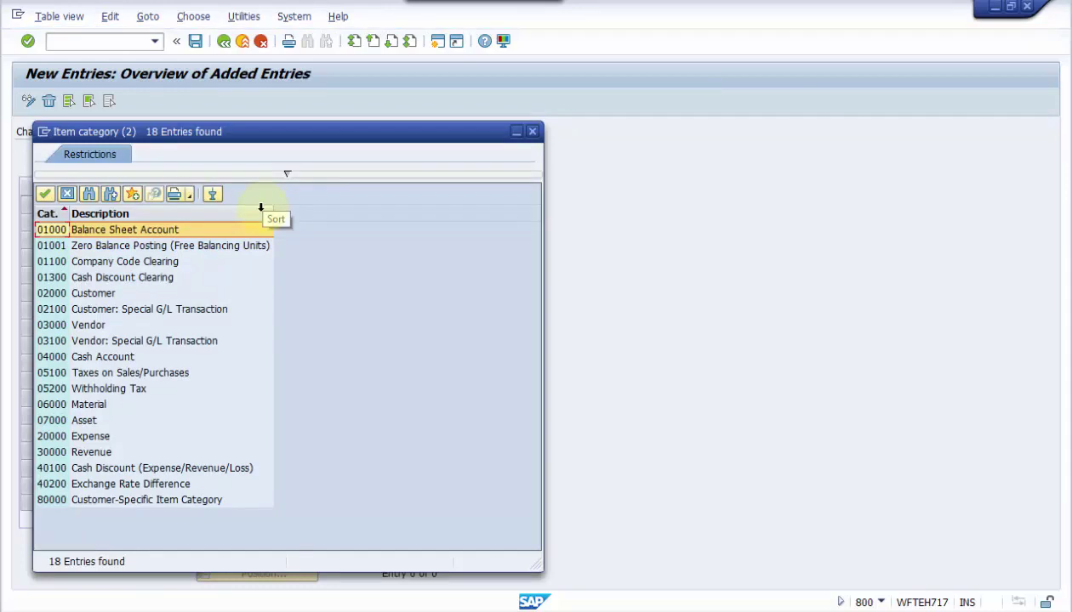
double_click(102, 443)
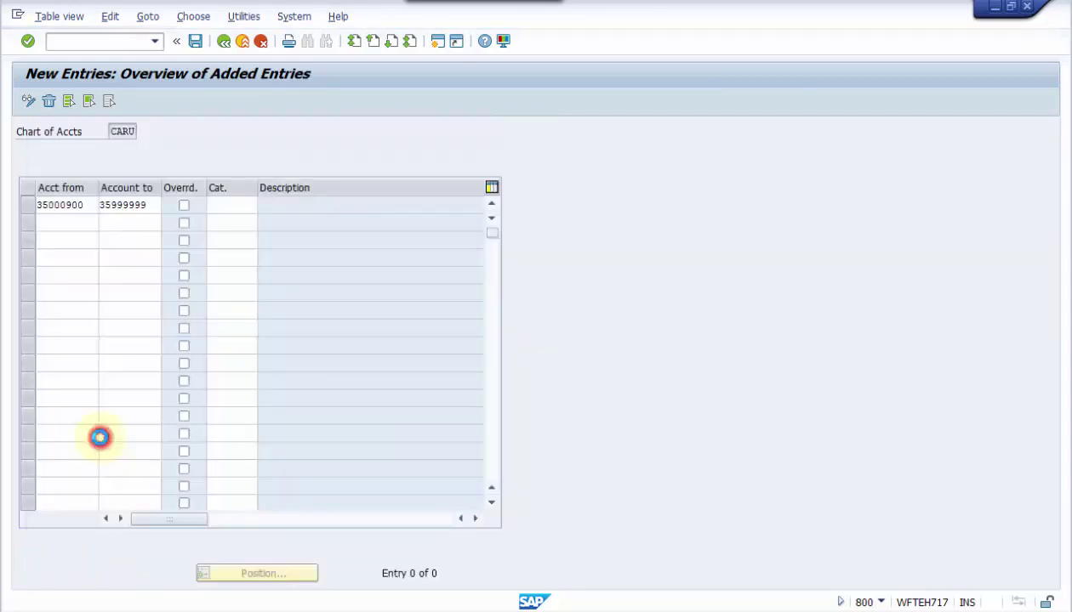
left_click(28, 41)
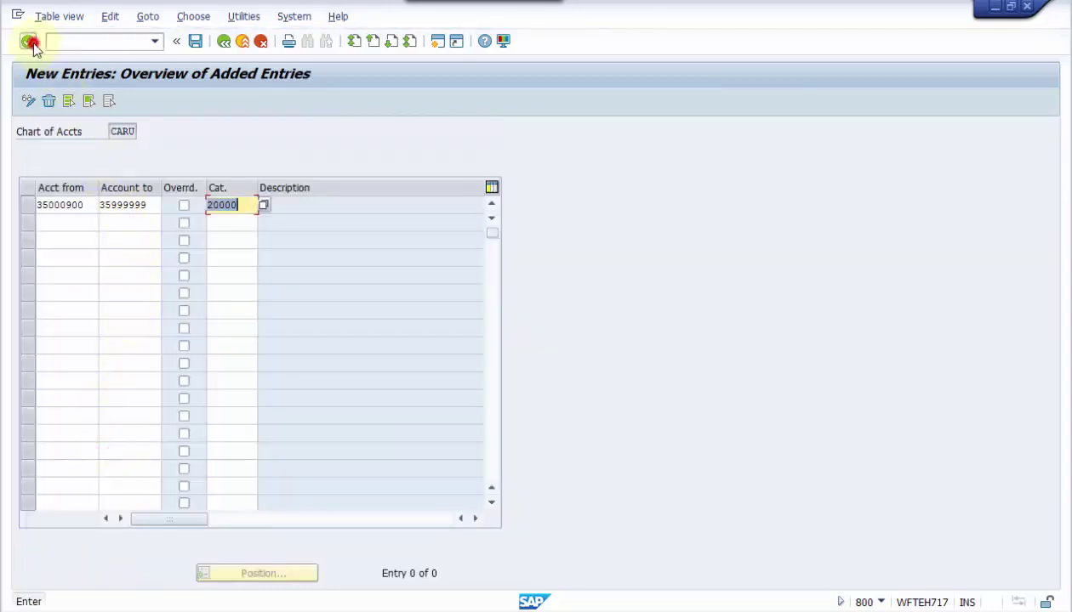
left_click(223, 43)
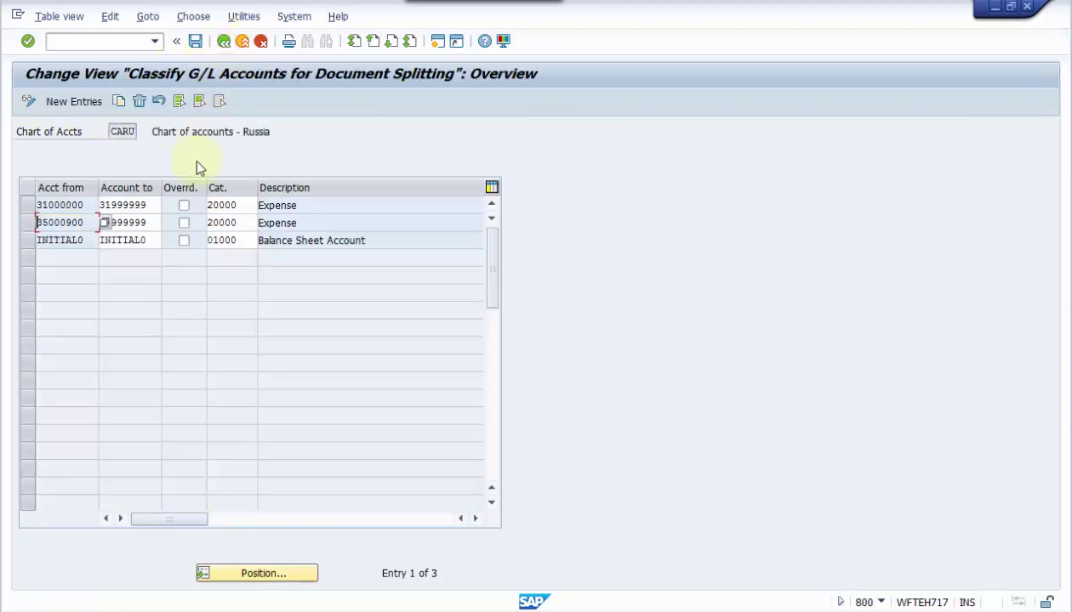
- Check the classified account ranges, save the G/L account classification for document splitting, and confirm the customizing check and the save
double_click(150, 222)
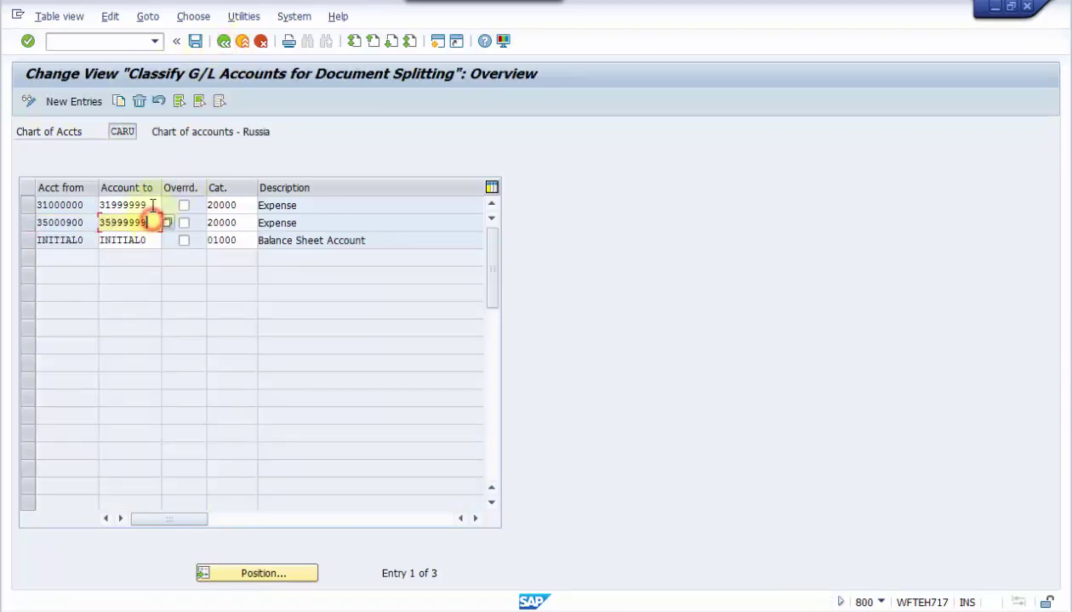
double_click(149, 205)
double_click(151, 222)
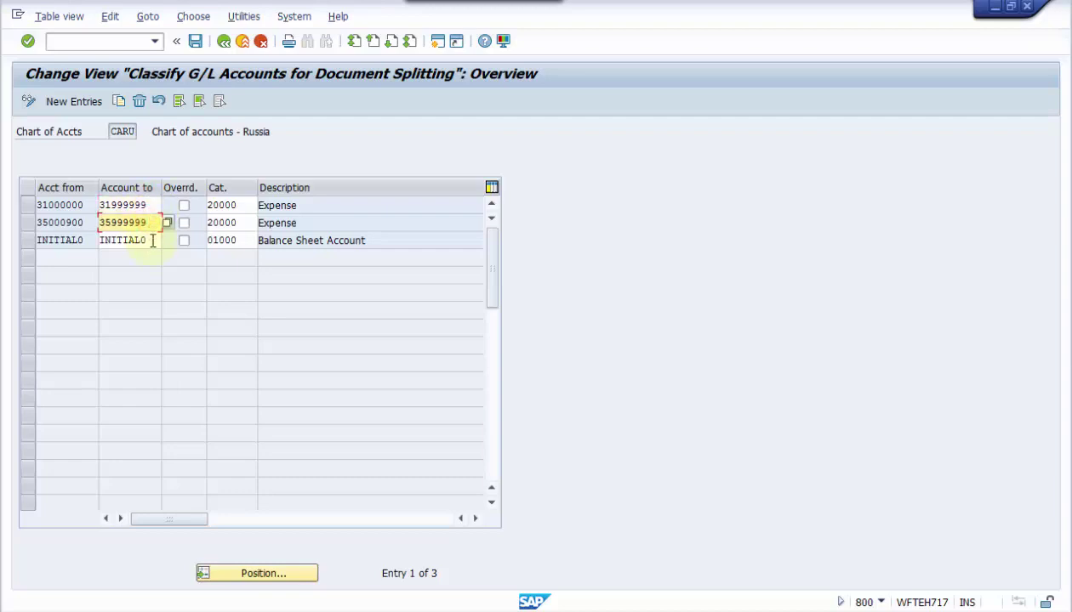
double_click(153, 239)
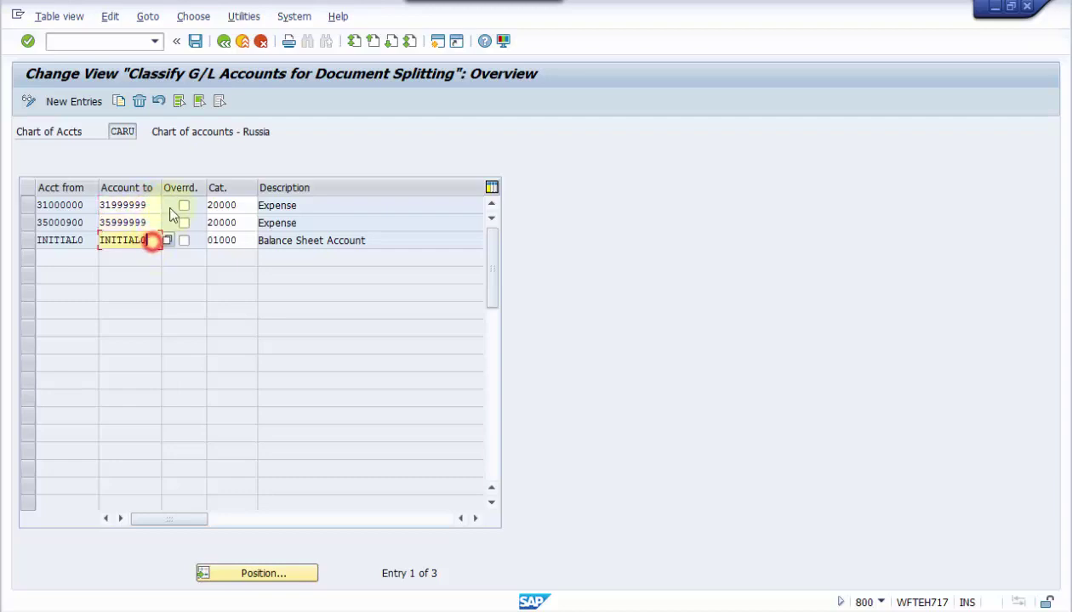
left_click(196, 41)
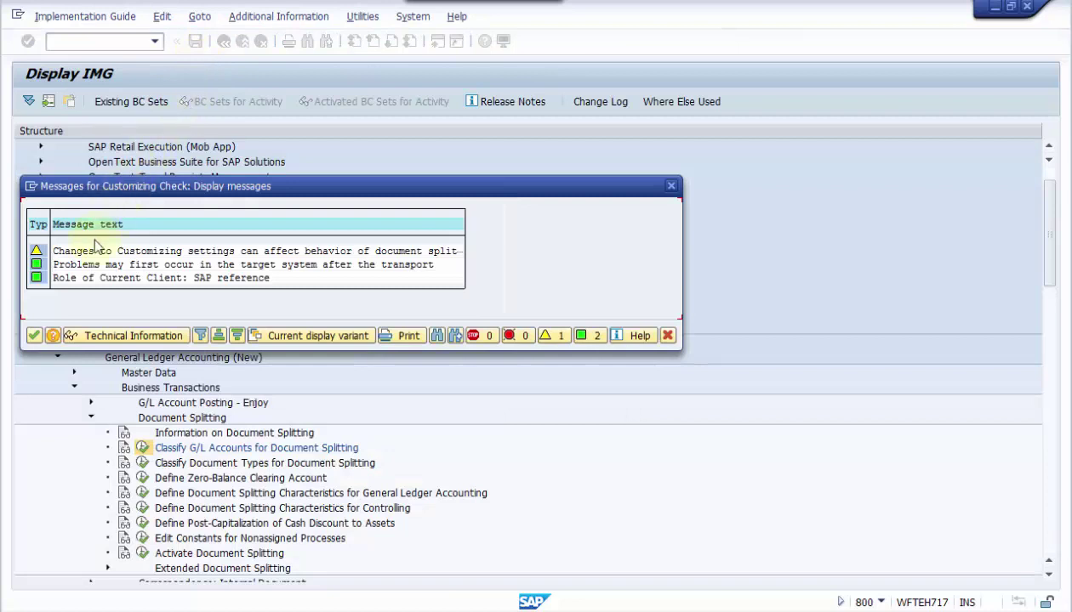
left_click(34, 335)
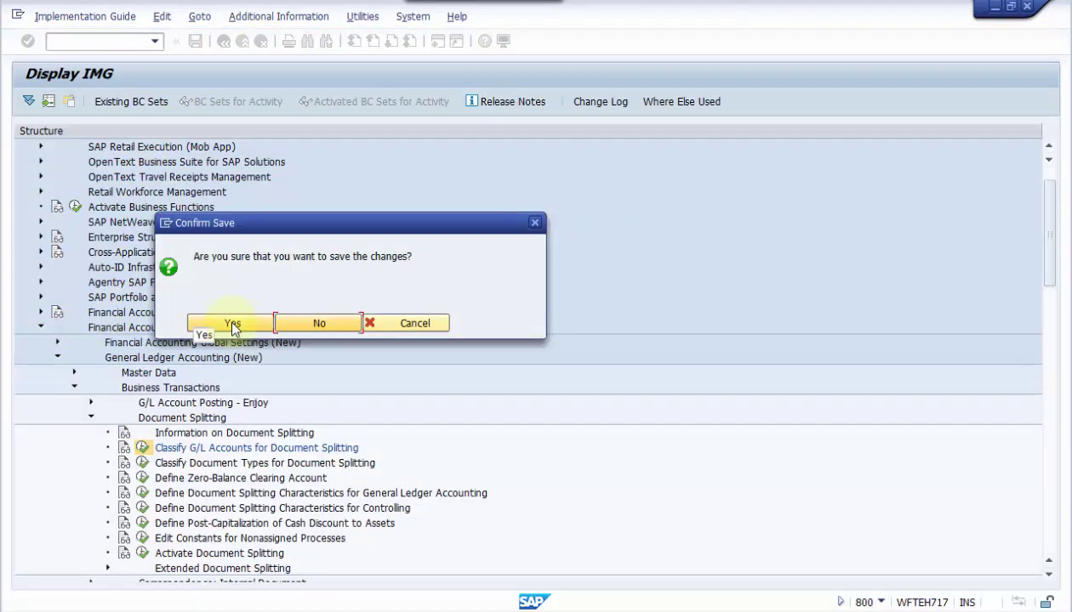
left_click(232, 324)
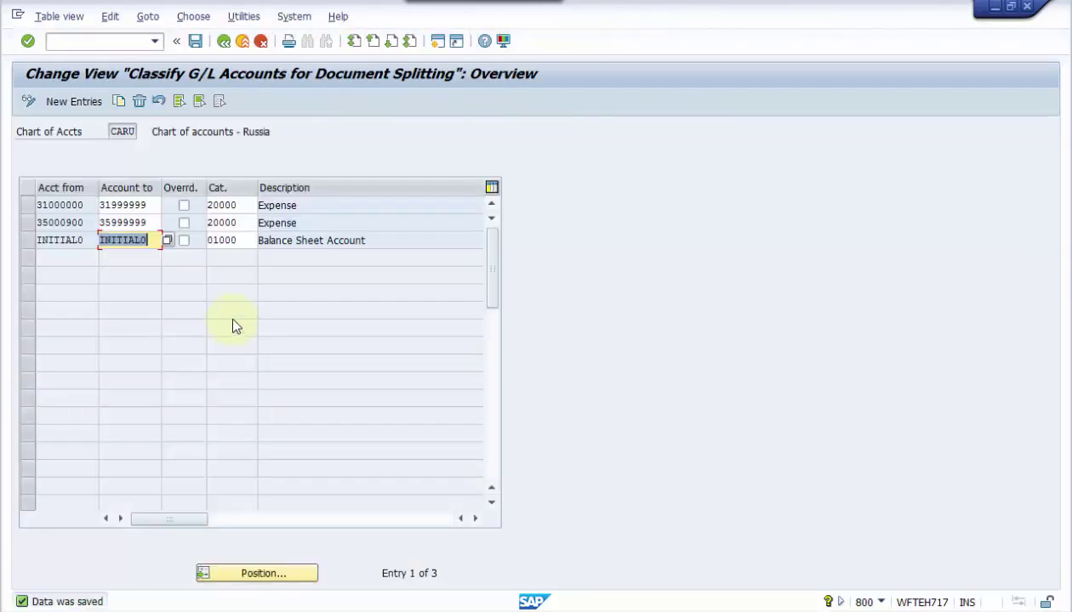
- Exit the classification view and the IMG back to the SAP Easy Access screen
left_click(243, 48)
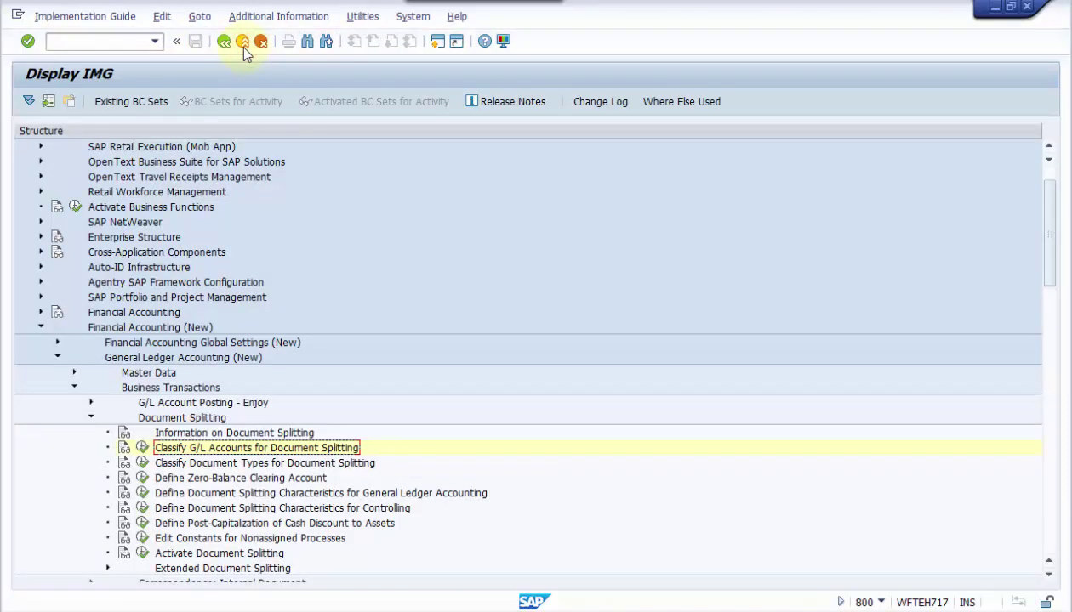
left_click(243, 49)
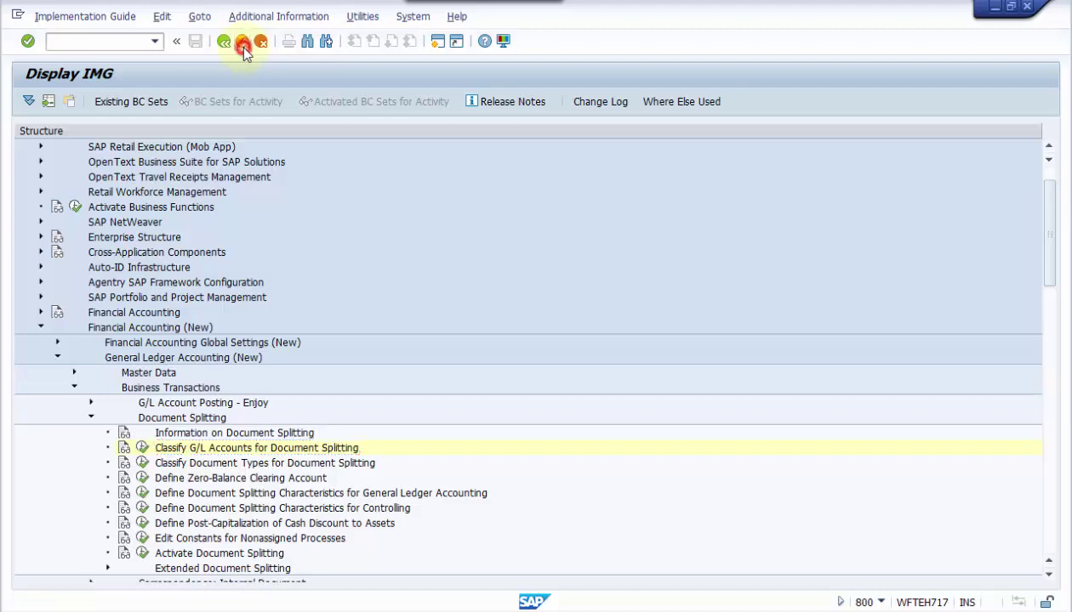
left_click(244, 48)
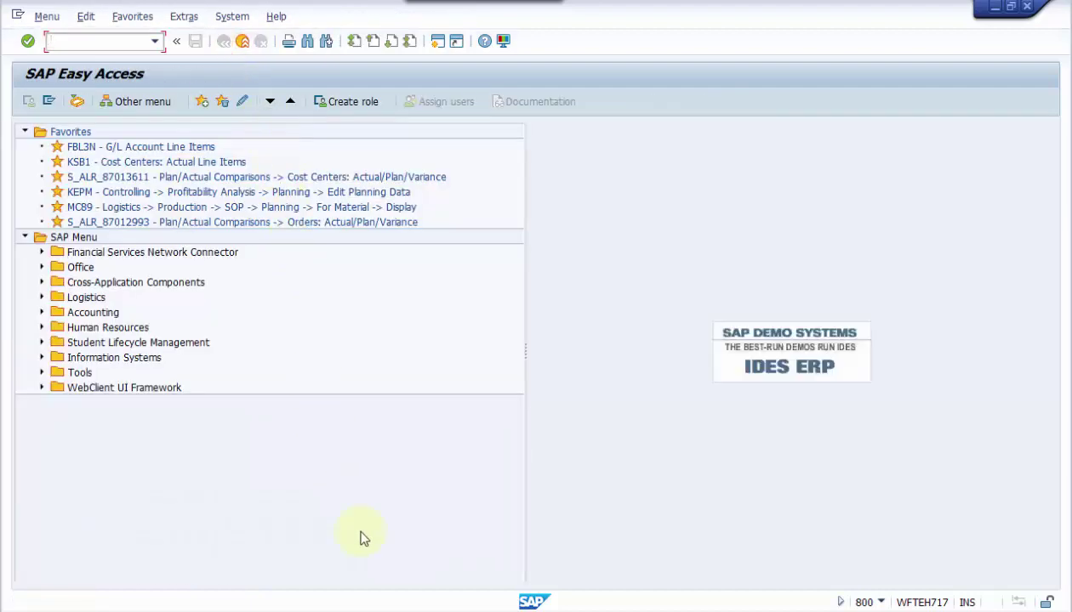
- Switch to the session with the G/L account document and discard the unposted entry
mouse_move(395, 603)
left_click(384, 578)
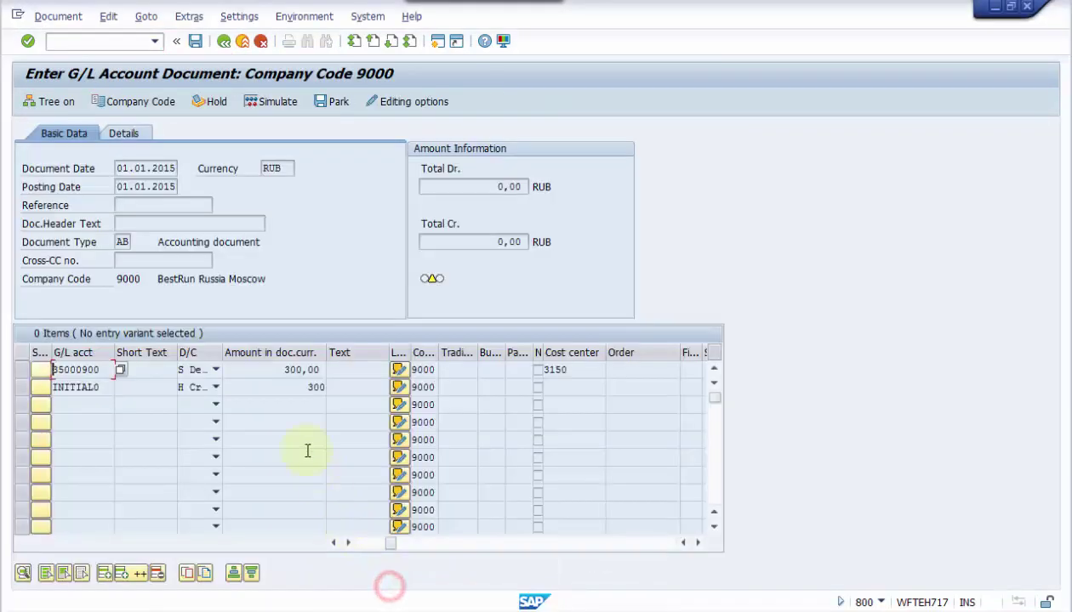
left_click(261, 45)
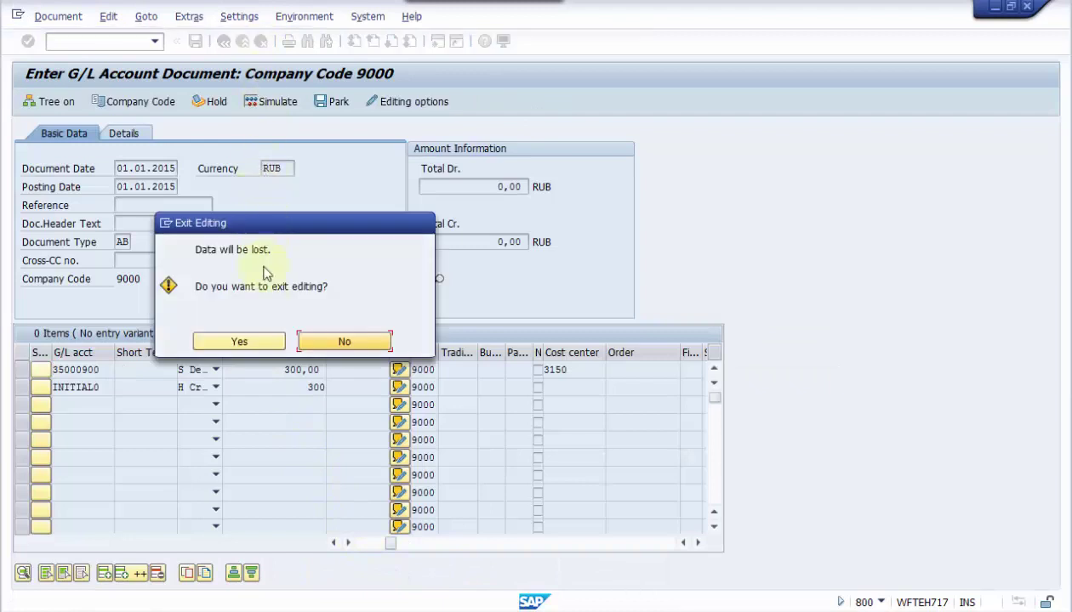
left_click(263, 344)
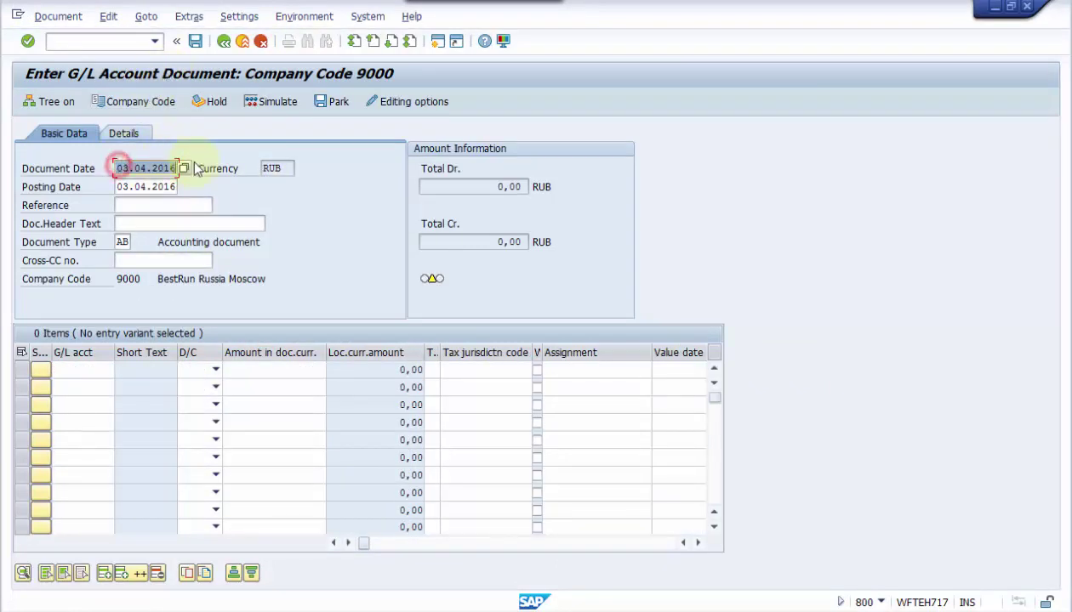
- Set both the document date and the posting date of the new document to 01012015
key("BackSpace")
left_click(162, 182)
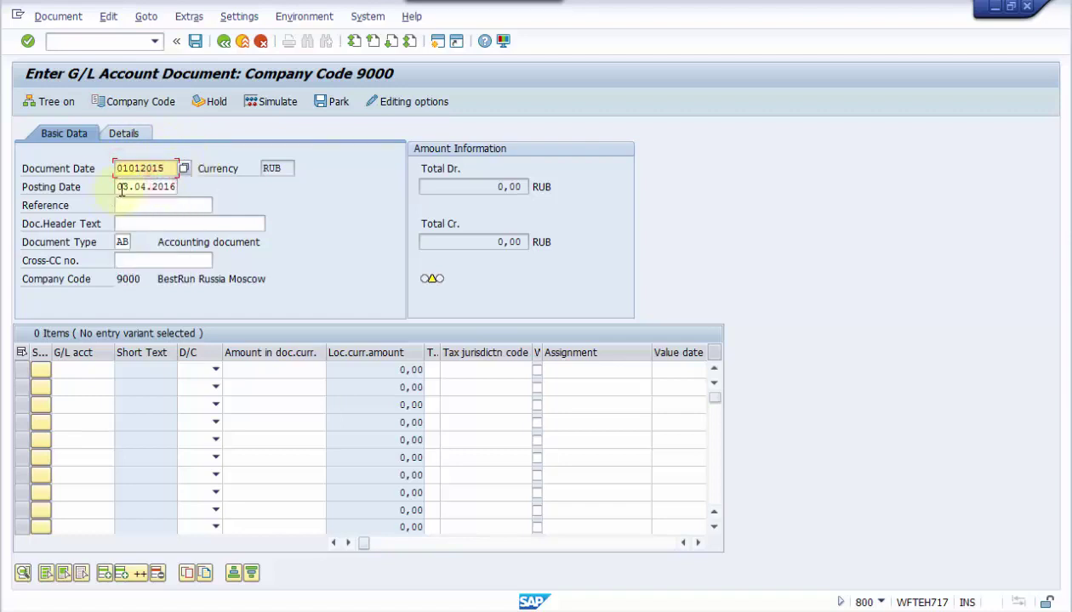
double_click(120, 187)
key("BackSpace")
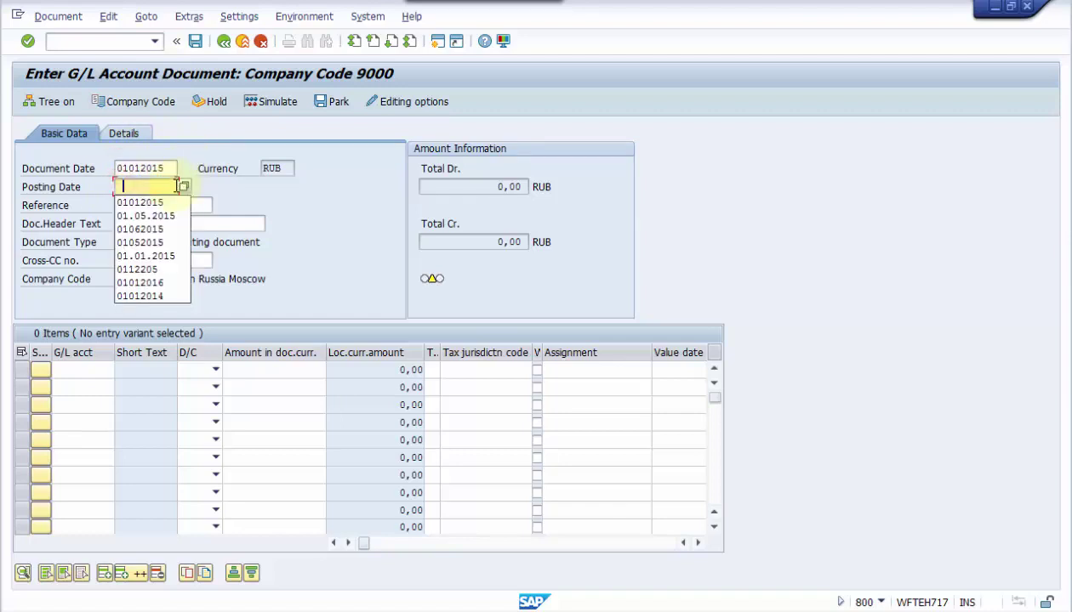
left_click(161, 207)
- Enter G/L account 35000900 as a debit line and INITIAL0 as a credit line
left_click(93, 367)
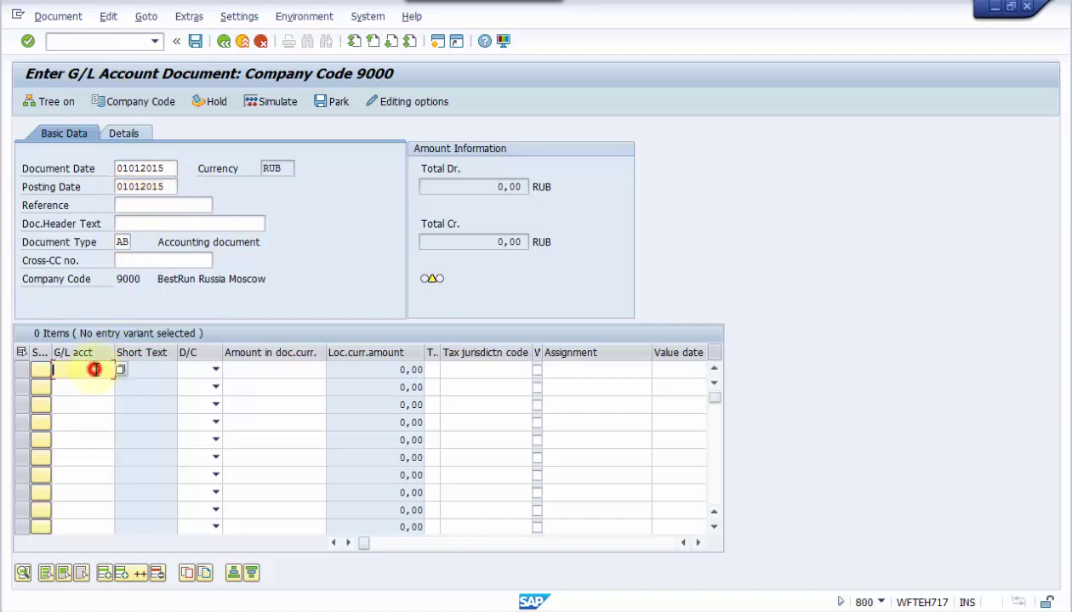
left_click(97, 386)
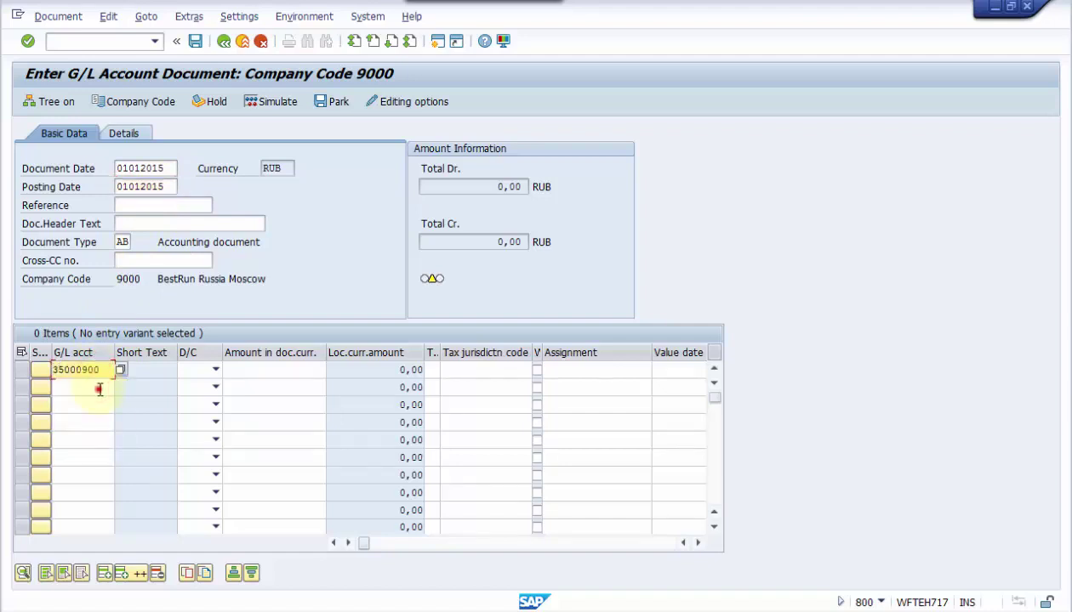
left_click(99, 390)
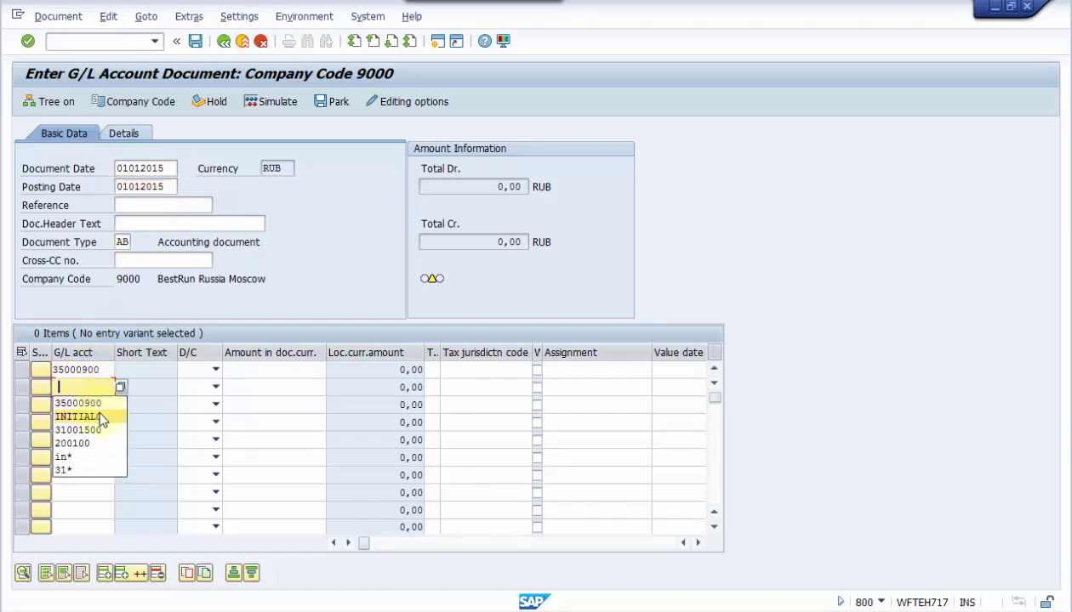
left_click(101, 416)
left_click(215, 370)
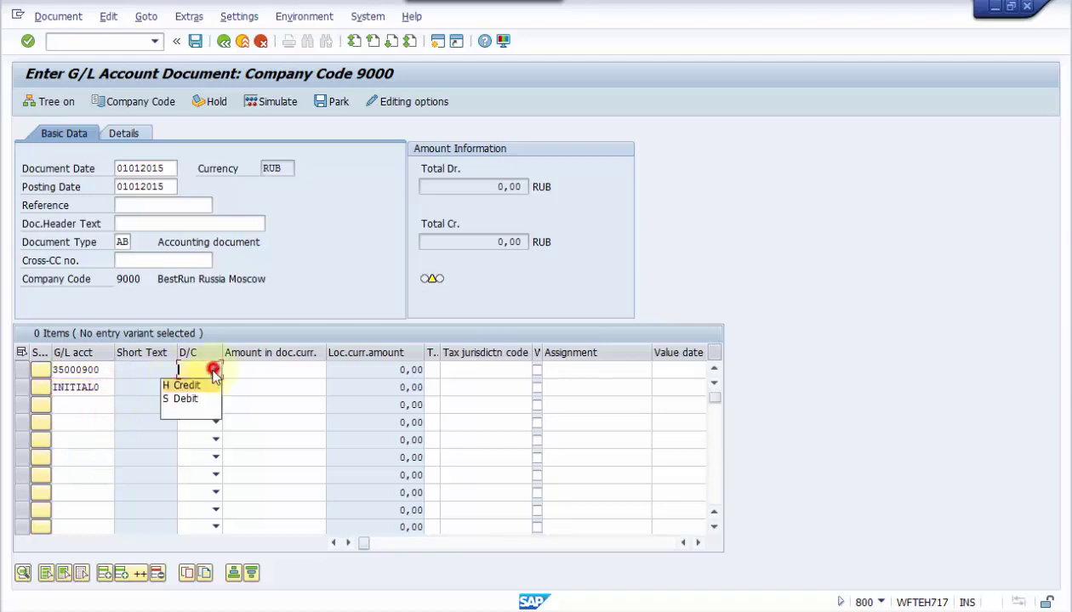
left_click(186, 399)
left_click(214, 389)
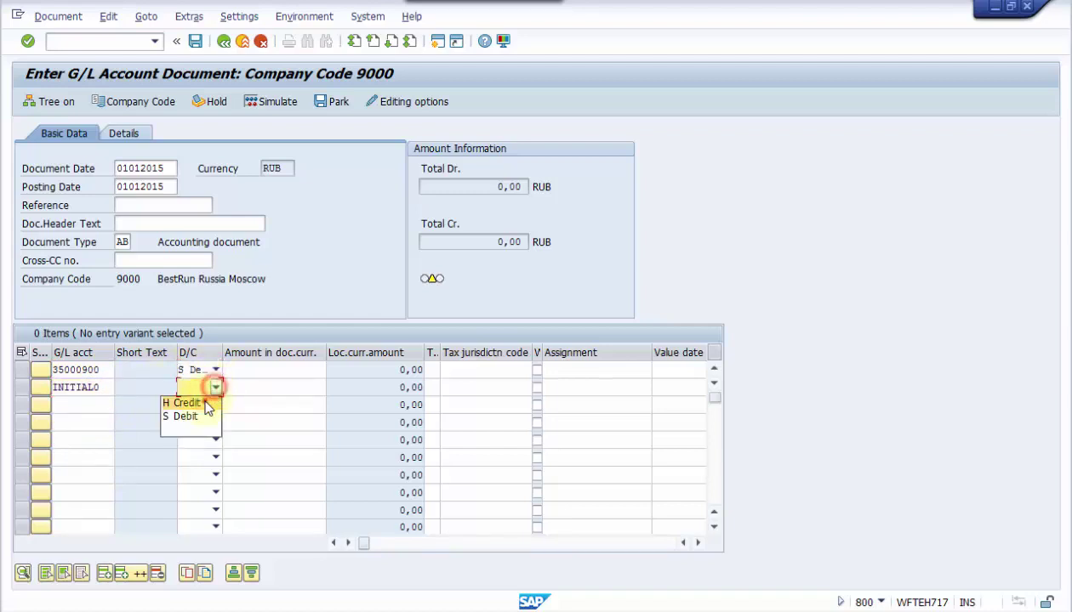
left_click(208, 402)
- Enter an amount of 300 on both lines and assign cost center 3150 to the 35000900 line
left_click(280, 369)
left_click(281, 369)
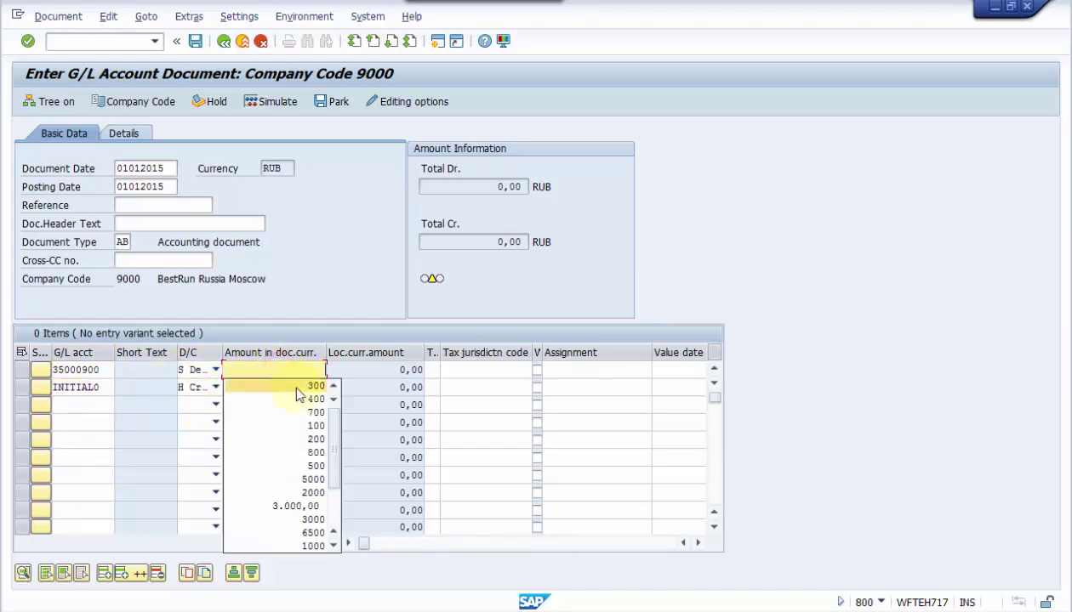
left_click(298, 387)
left_click(297, 388)
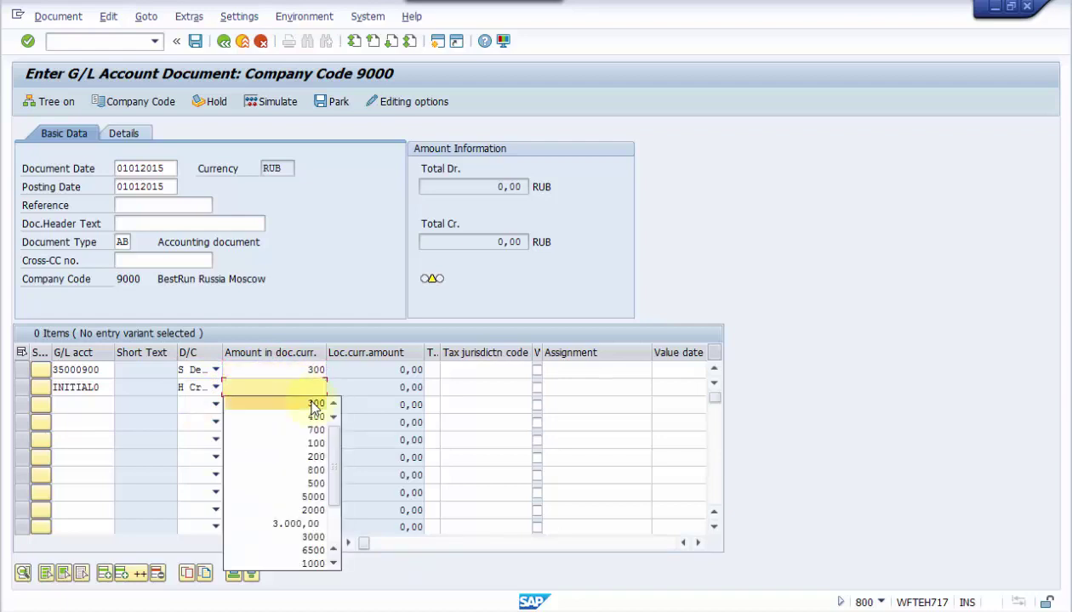
left_click(313, 403)
left_click_drag(367, 549, 396, 551)
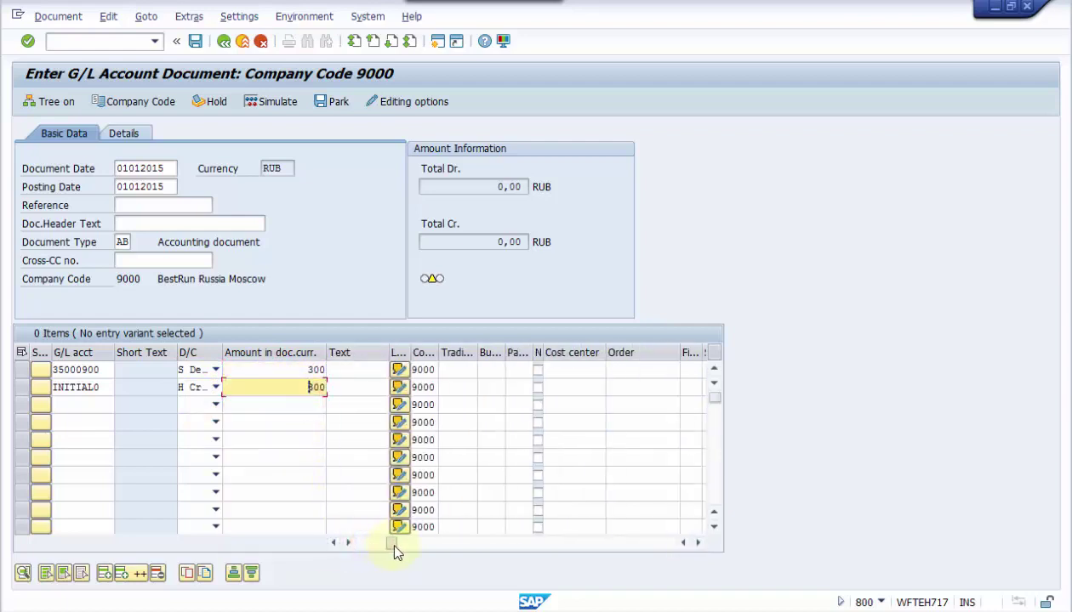
left_click(564, 371)
left_click(565, 385)
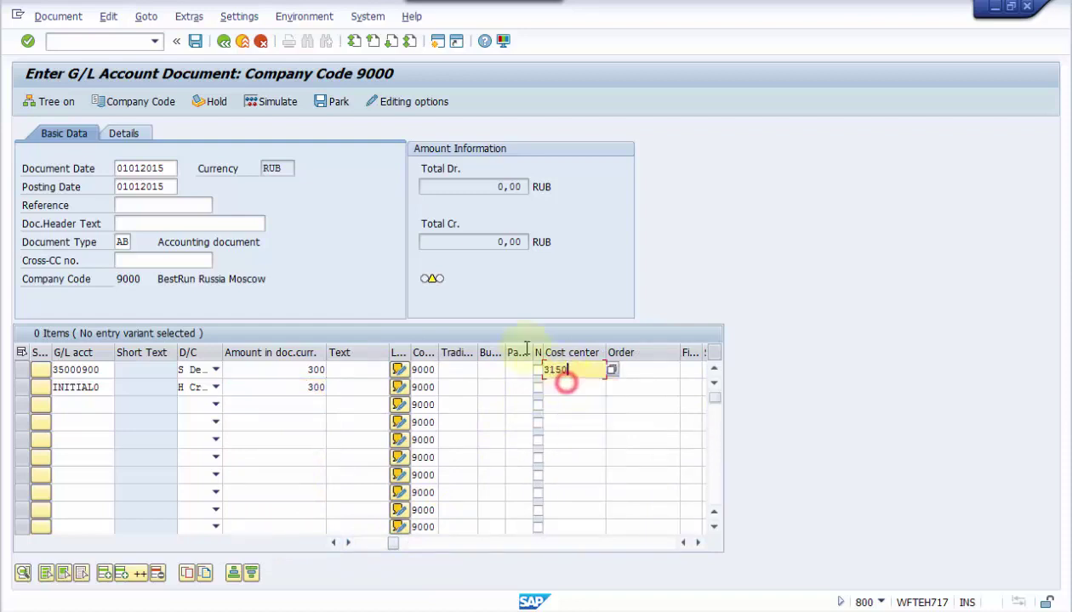
- Post the G/L account document, accepting the dates
left_click(194, 42)
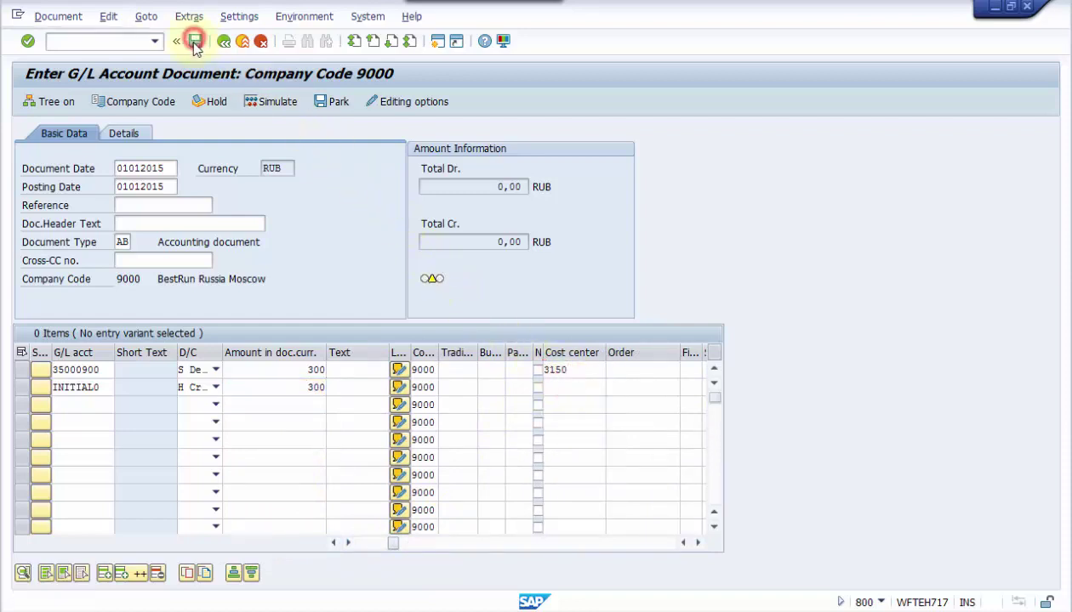
left_click(27, 42)
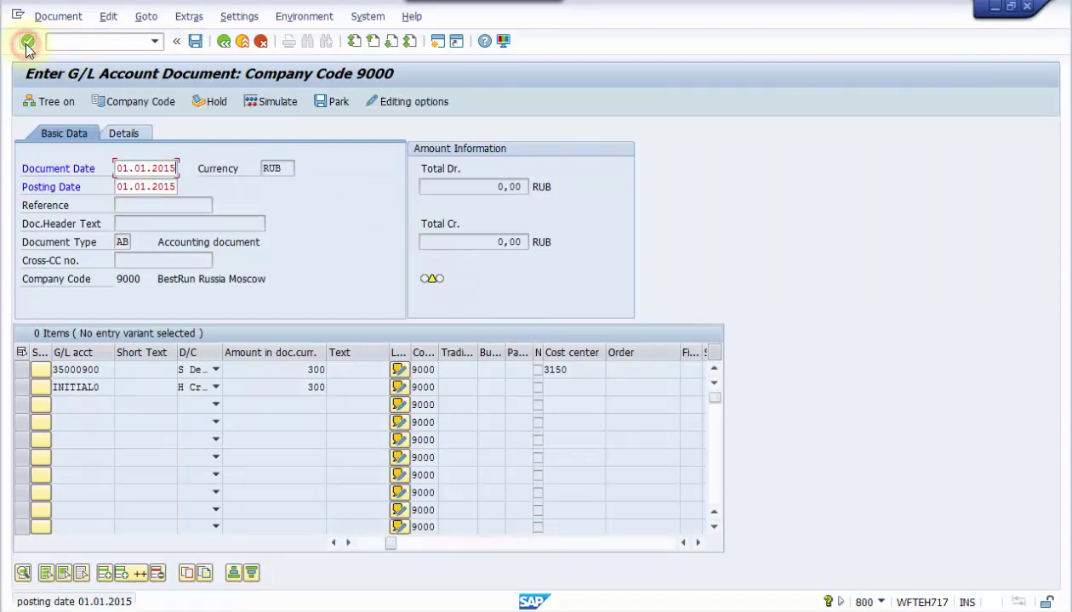
left_click(27, 42)
left_click(27, 42)
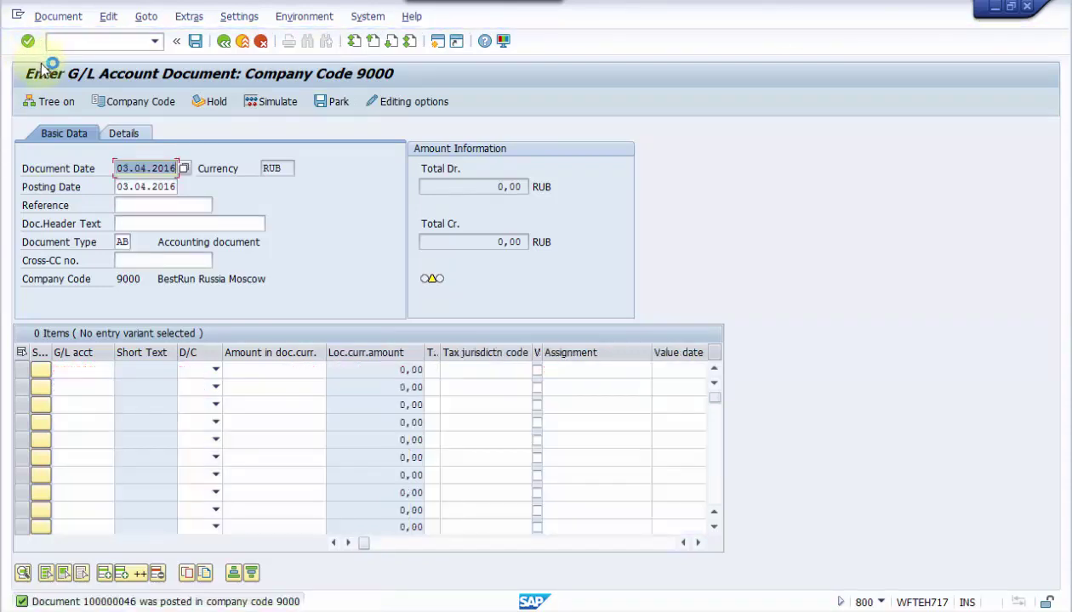
- Display the posted document in General Ledger View and examine its accounts, profit center assignment and document number
left_click(55, 19)
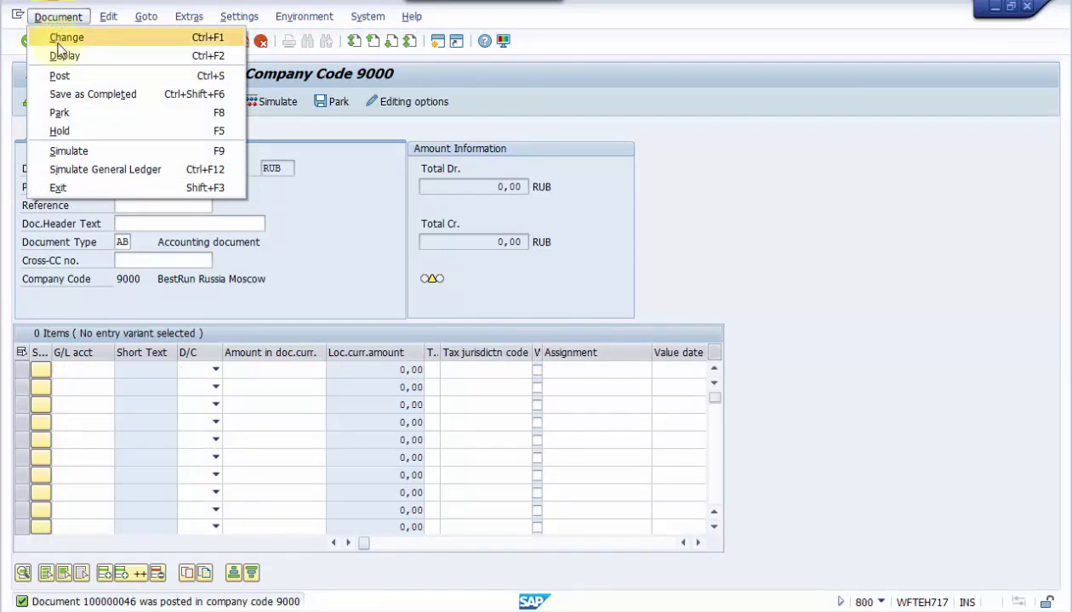
left_click(59, 55)
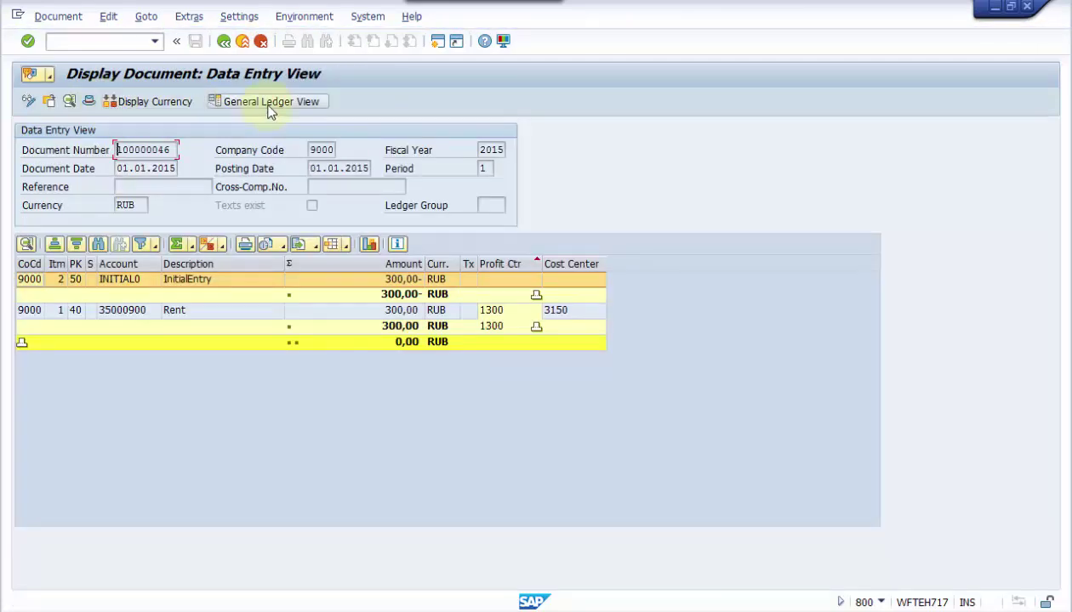
left_click(268, 104)
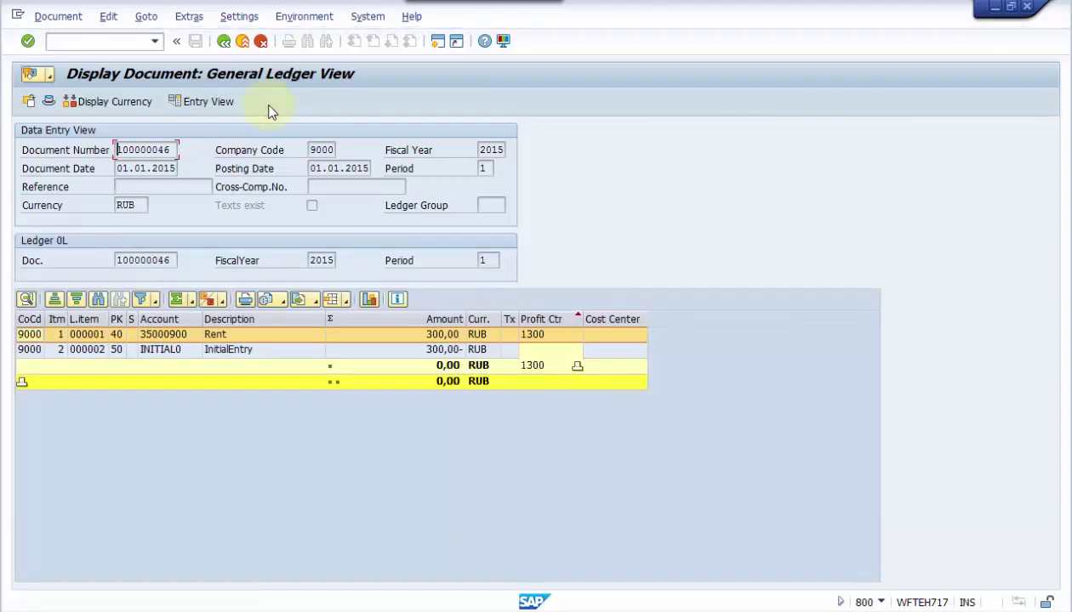
left_click(170, 351)
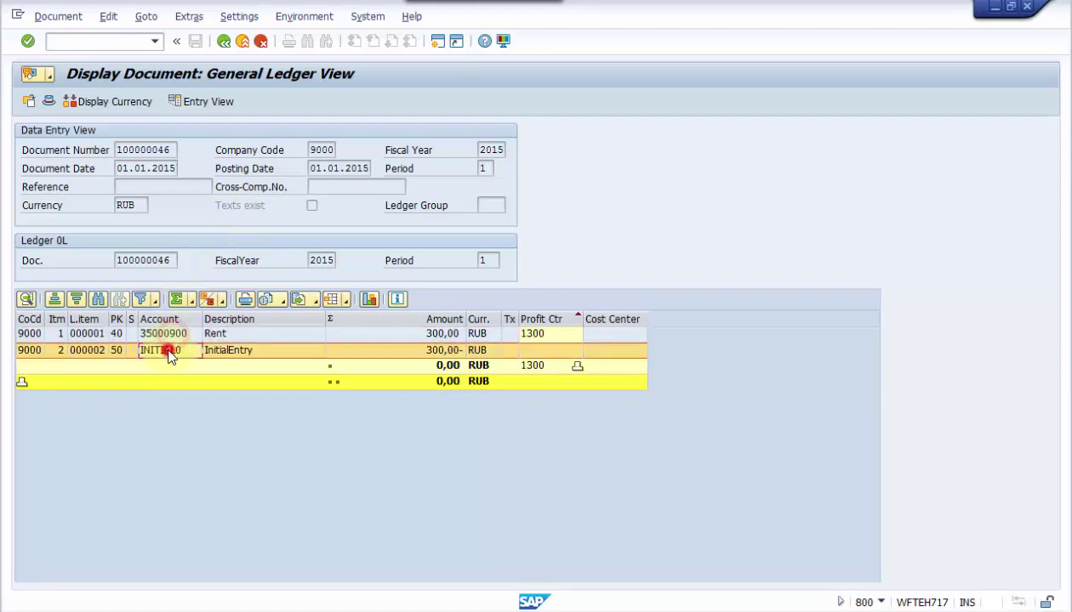
left_click(533, 335)
left_click(536, 366)
left_click(536, 350)
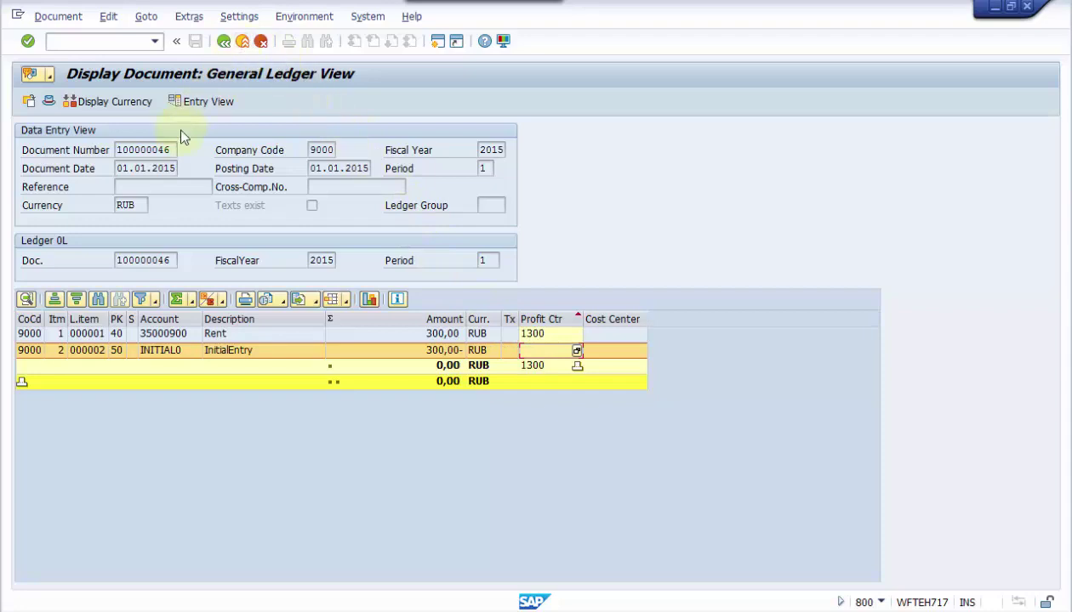
left_click_drag(174, 149, 109, 150)
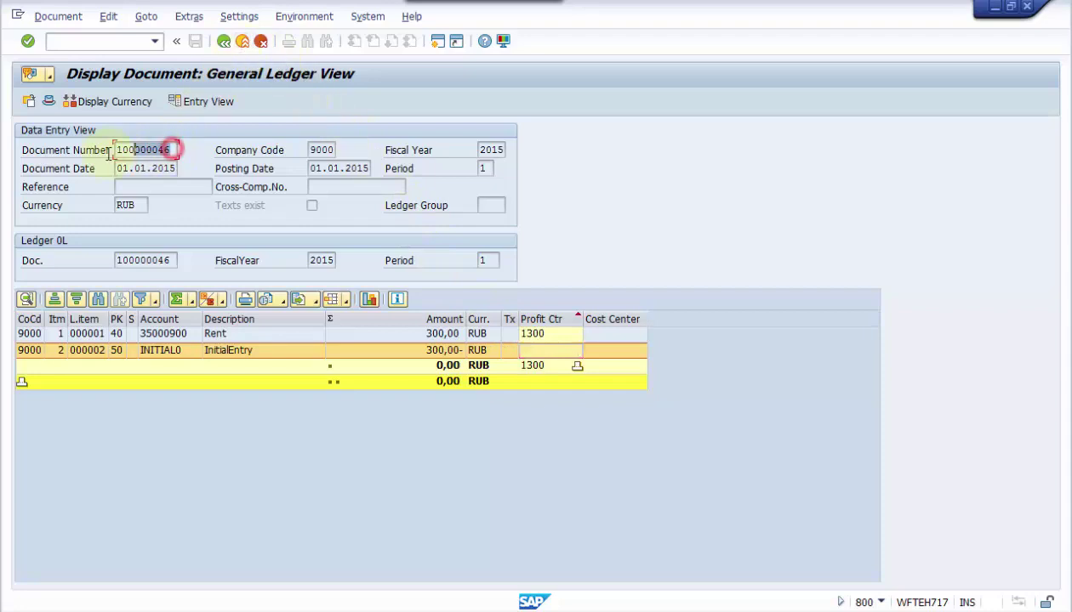
- Leave the document display and exit G/L account document entry
left_click(242, 42)
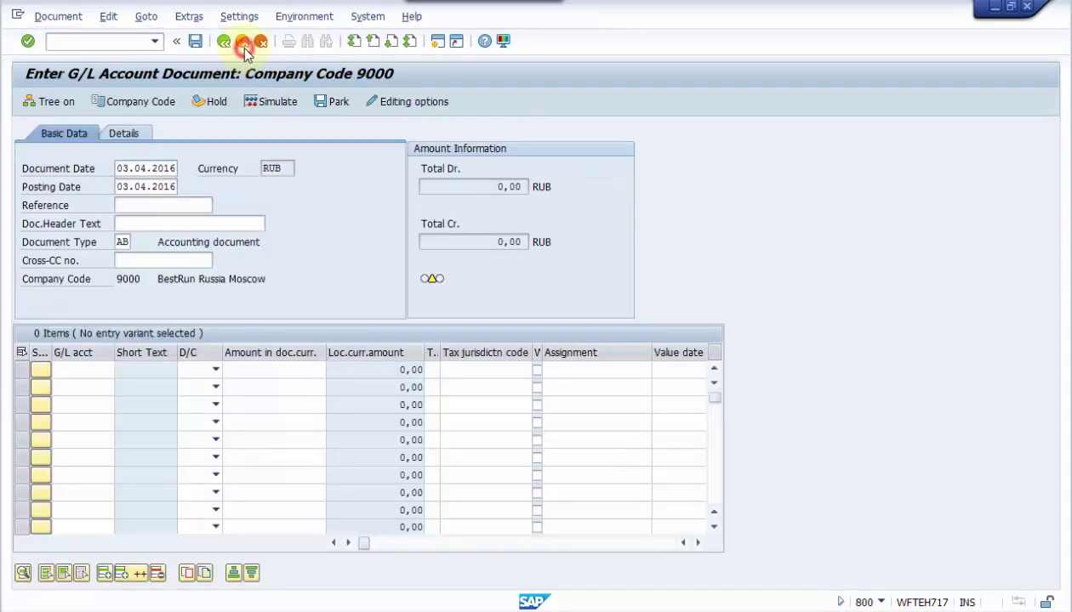
left_click(243, 43)
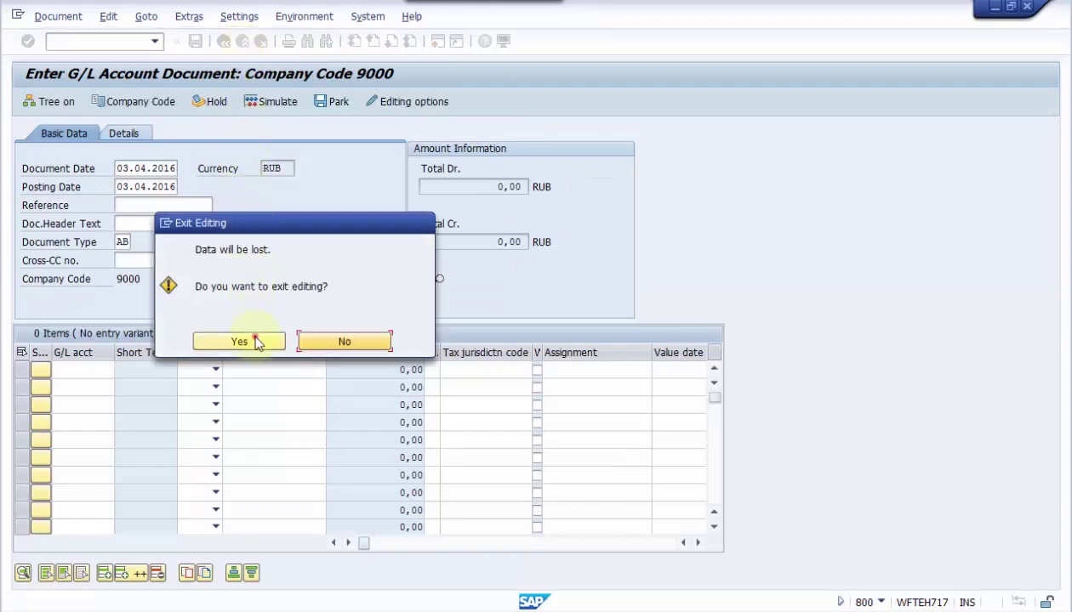